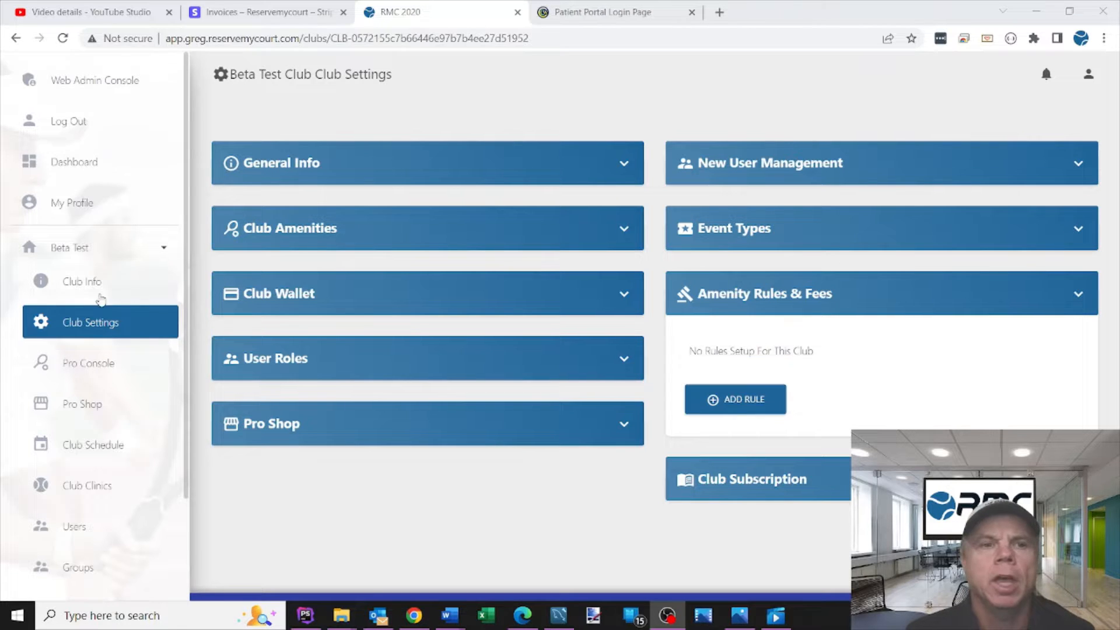
# Step: Add a new amenity rule in the club settings and set its rule type to Duration
pyautogui.click(84, 331)
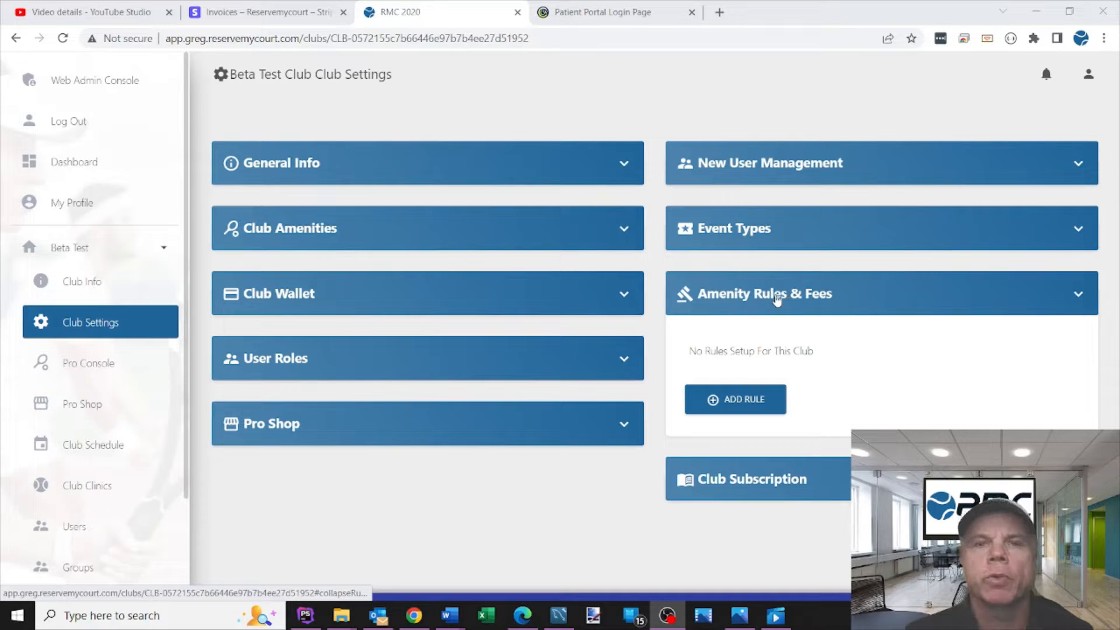
pyautogui.click(729, 399)
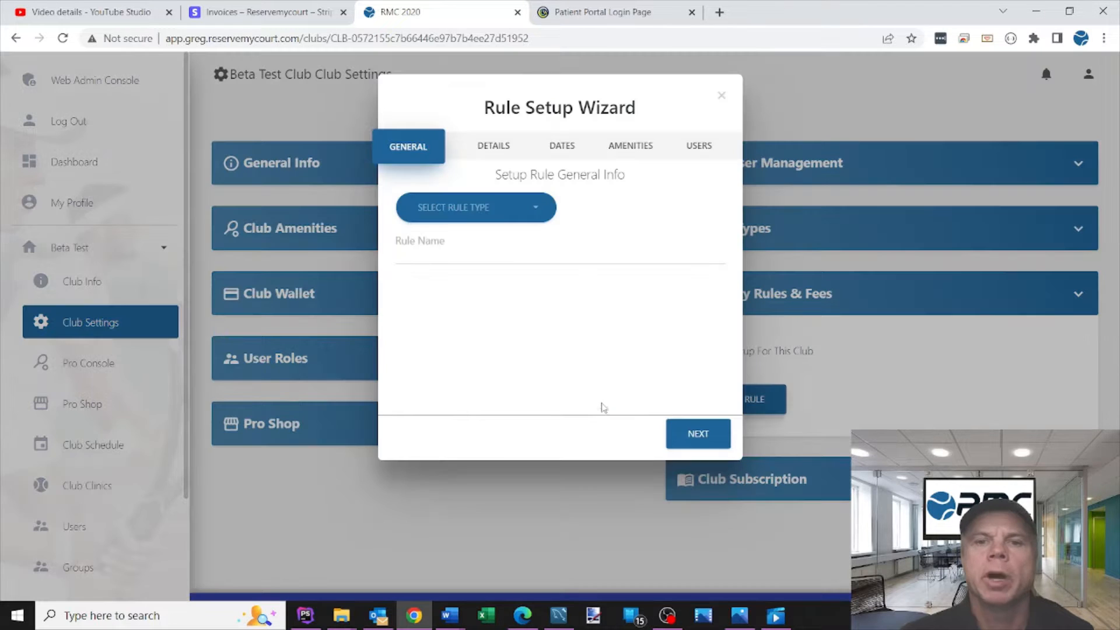
pyautogui.click(495, 218)
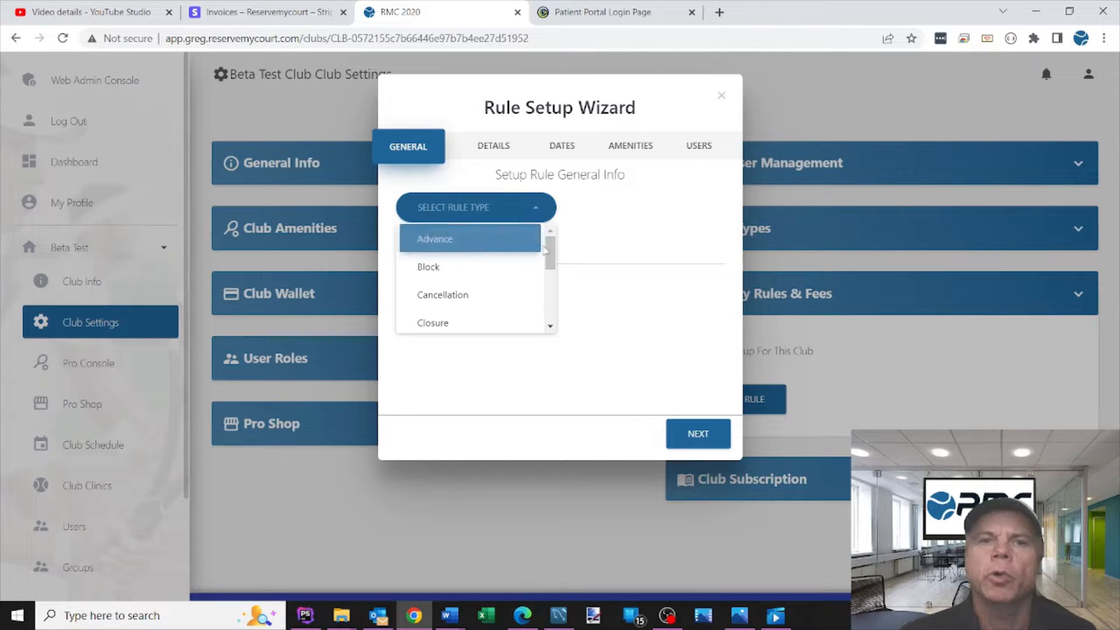
pyautogui.moveTo(549, 246); pyautogui.dragTo(551, 283)
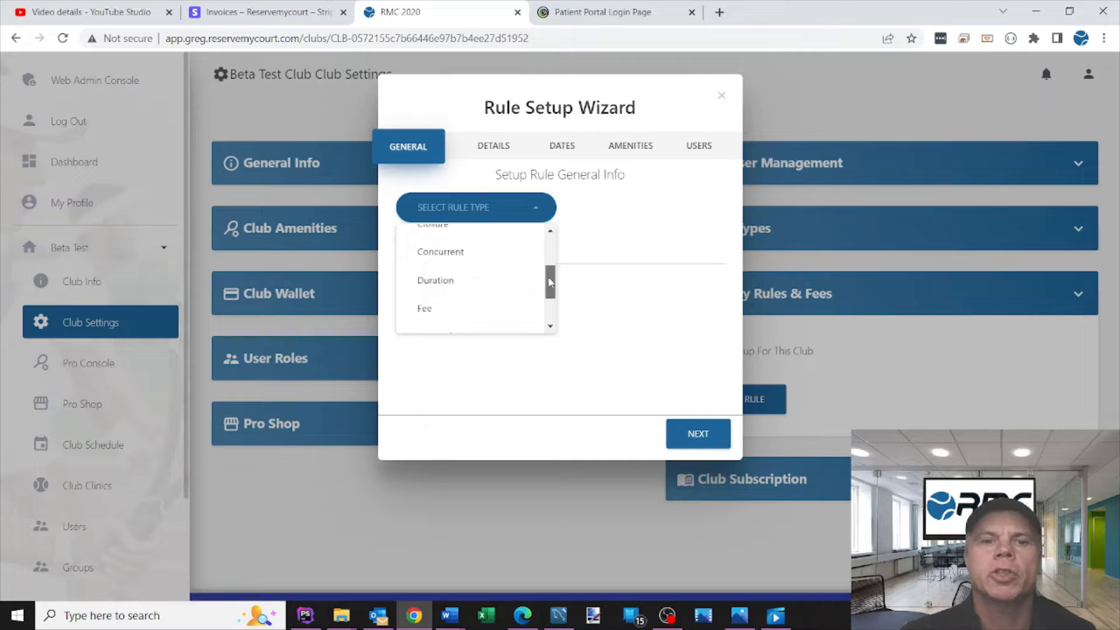
pyautogui.click(439, 286)
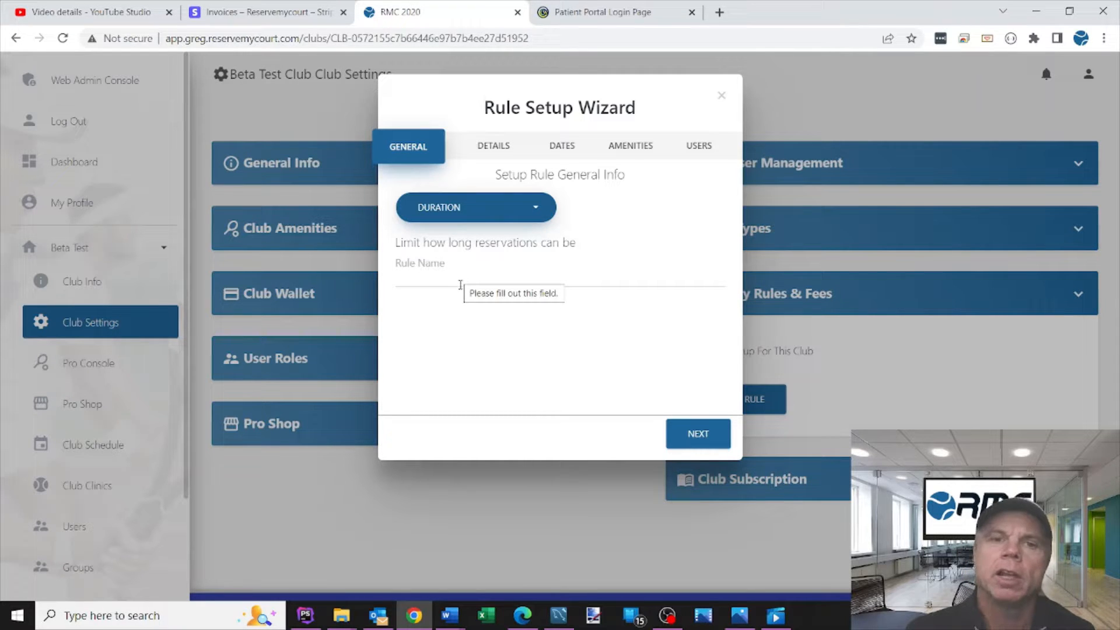
# Step: Name the rule "Max 2 Hrs per Reservation" and continue to its details
pyautogui.click(439, 280)
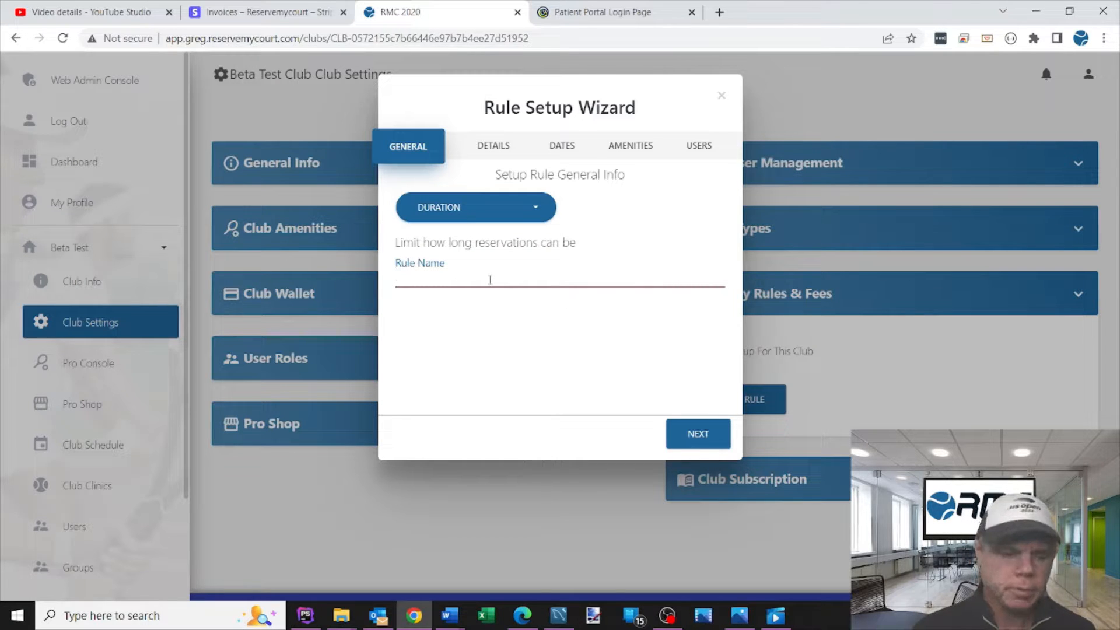
pyautogui.write('Max ')
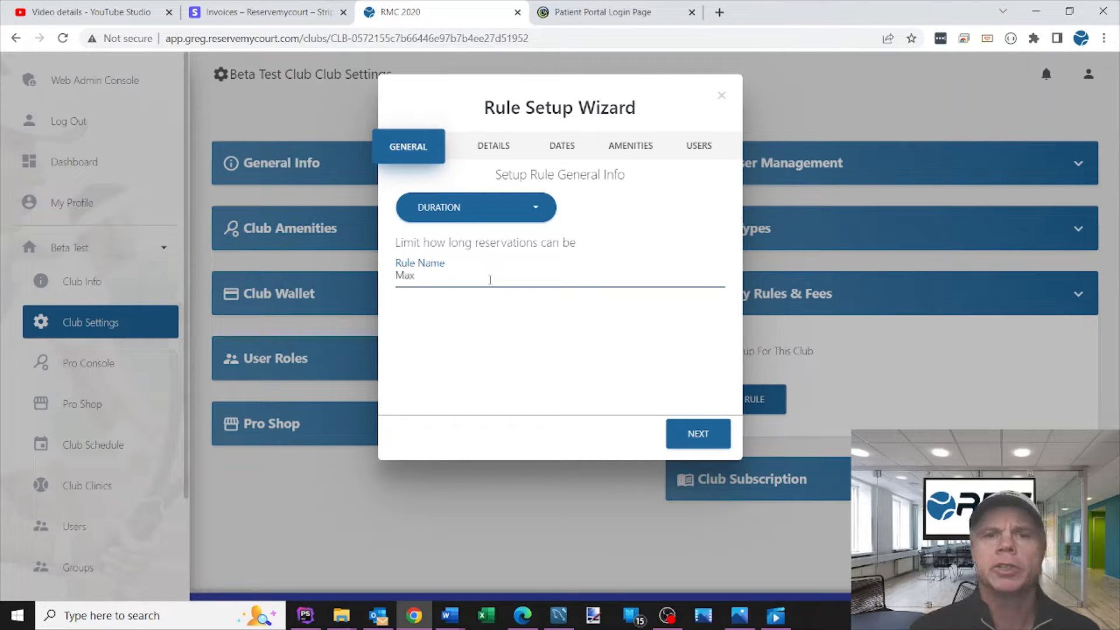
pyautogui.write('2 Hrs ')
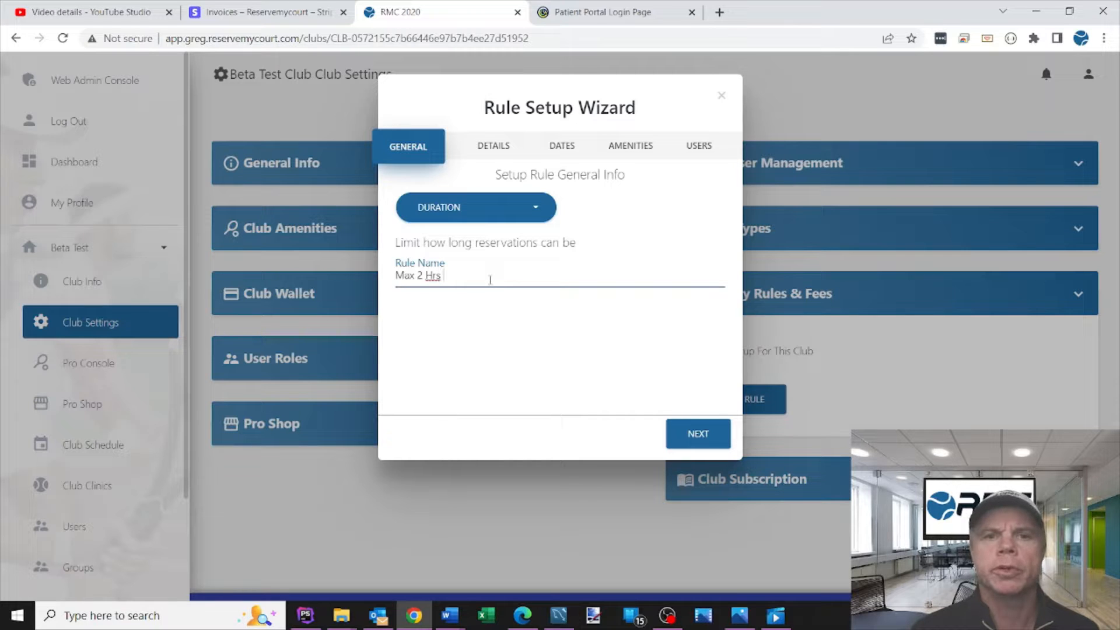
pyautogui.write('per Reservation')
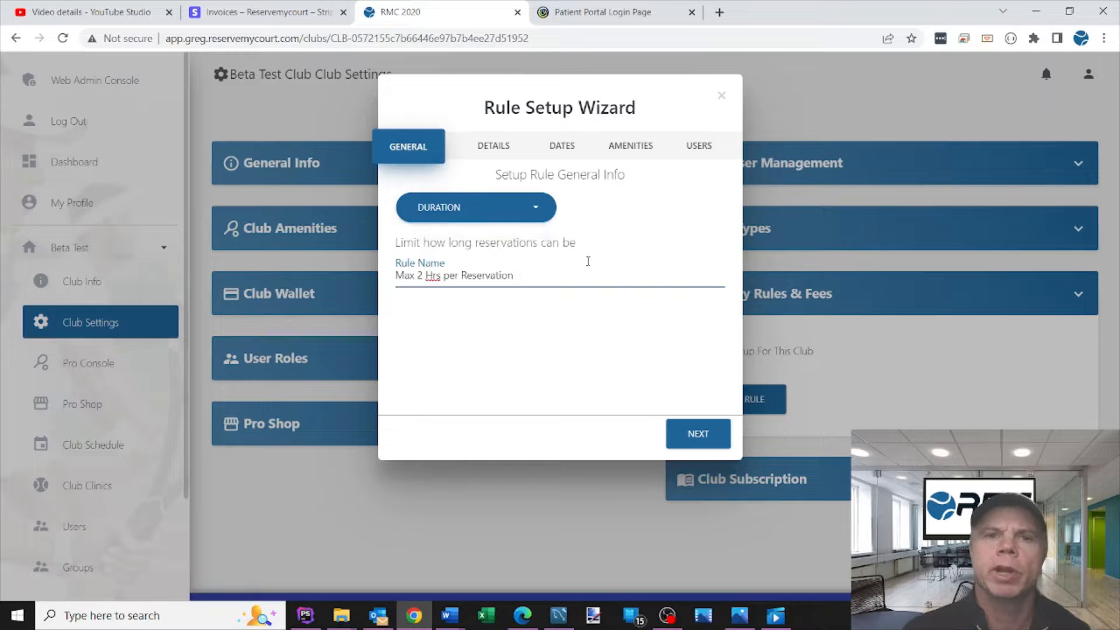
pyautogui.click(697, 436)
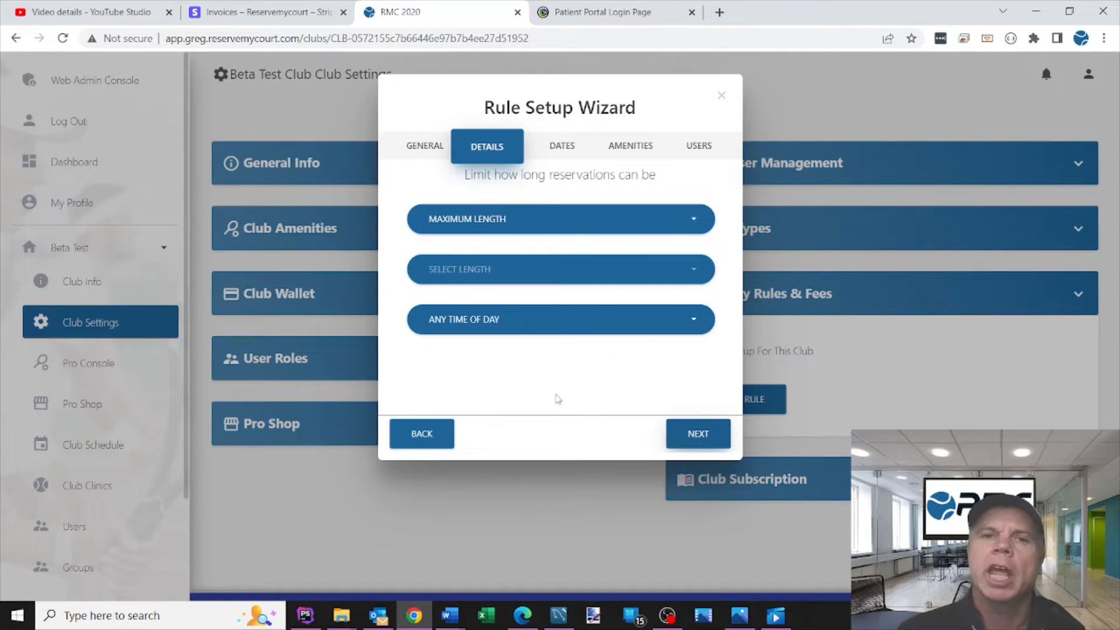
# Step: Keep the limit type as Maximum Length and set the reservation length to 2 Hours
pyautogui.click(490, 225)
pyautogui.click(515, 229)
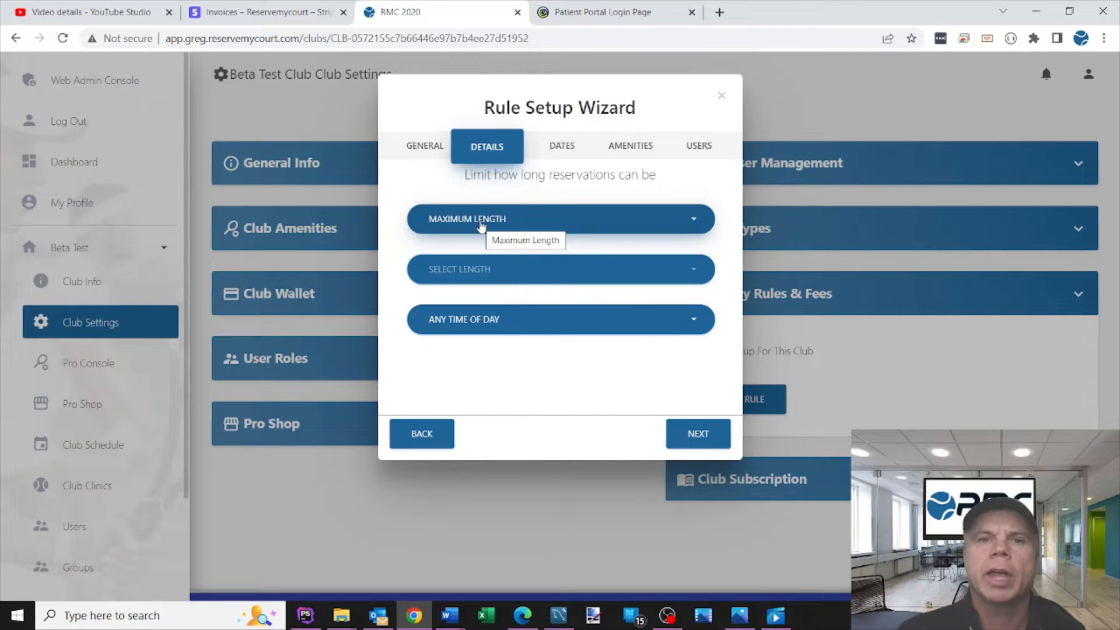
pyautogui.click(493, 273)
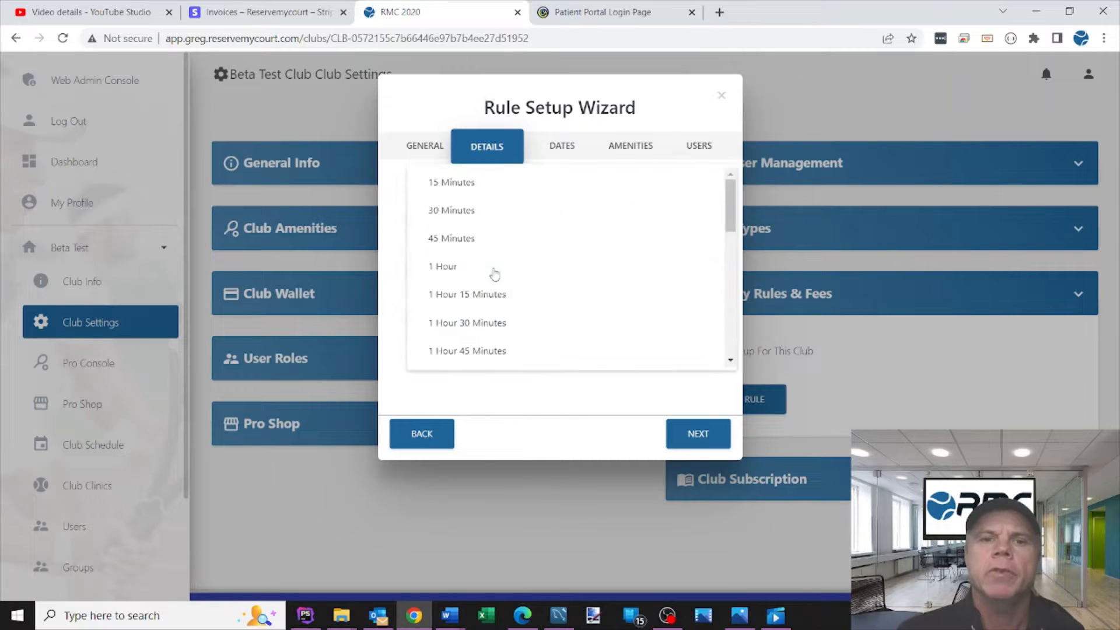
pyautogui.moveTo(731, 223); pyautogui.dragTo(730, 257)
pyautogui.click(483, 248)
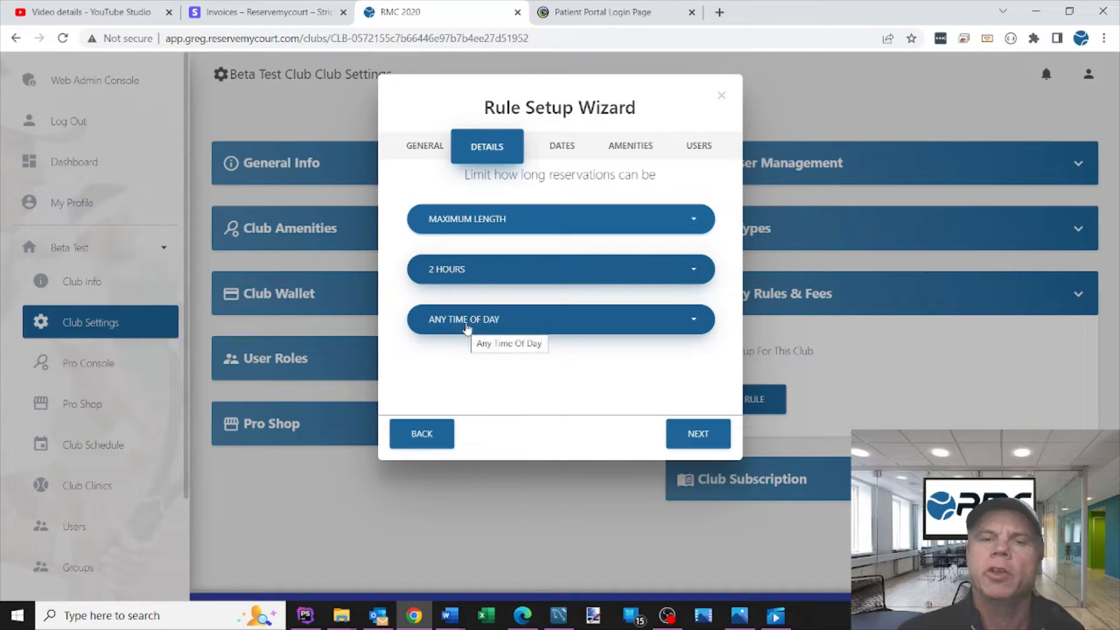
pyautogui.click(525, 329)
pyautogui.click(500, 382)
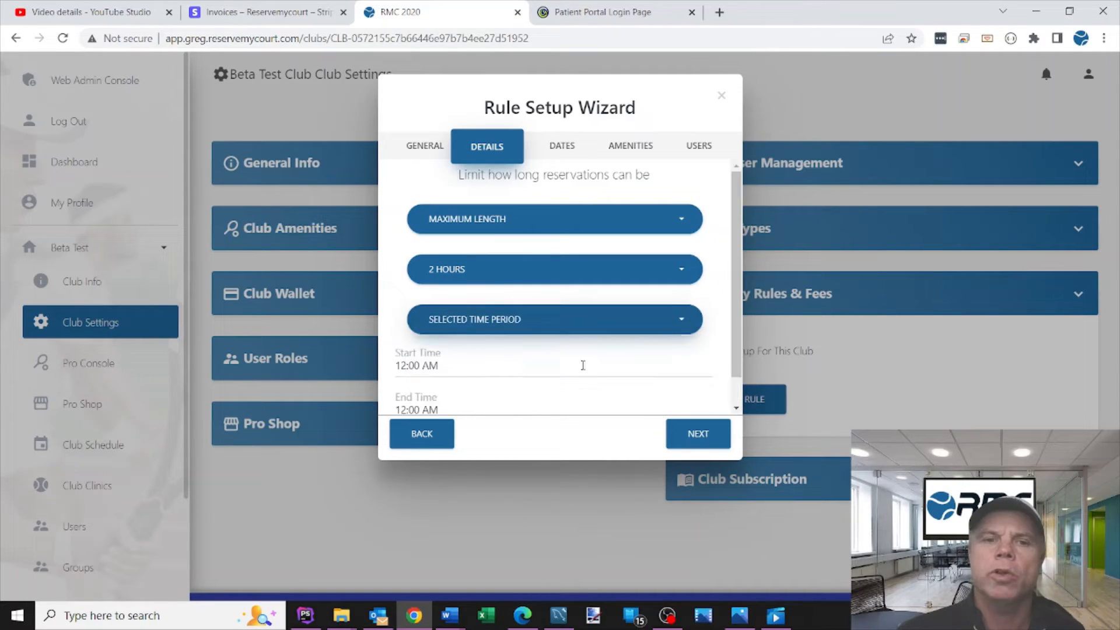
pyautogui.scroll(-1, 735, 301)
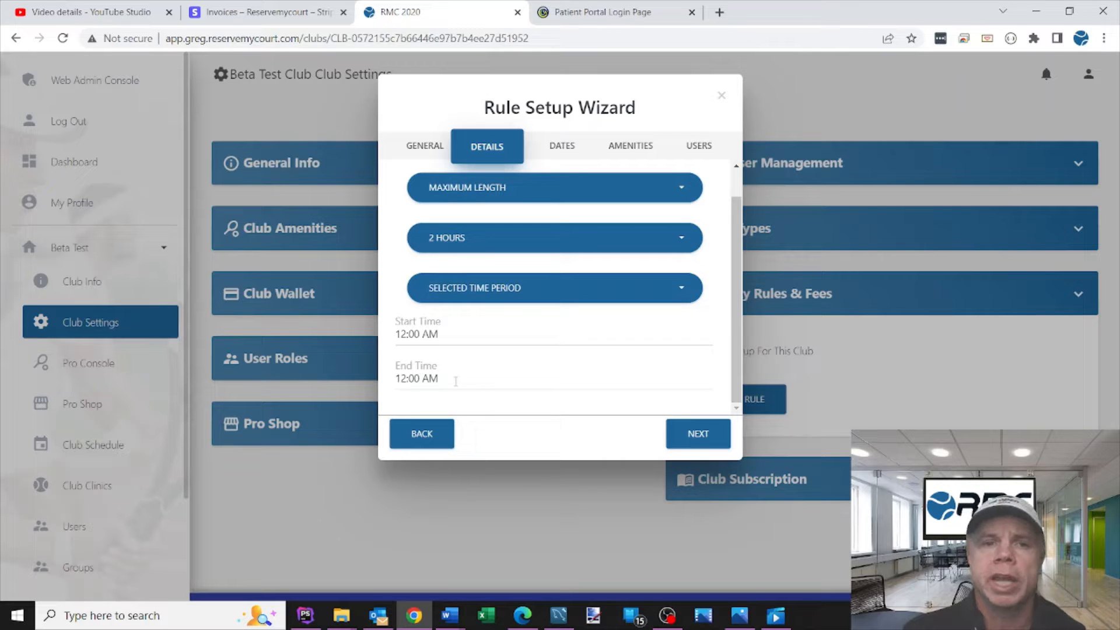
pyautogui.click(428, 333)
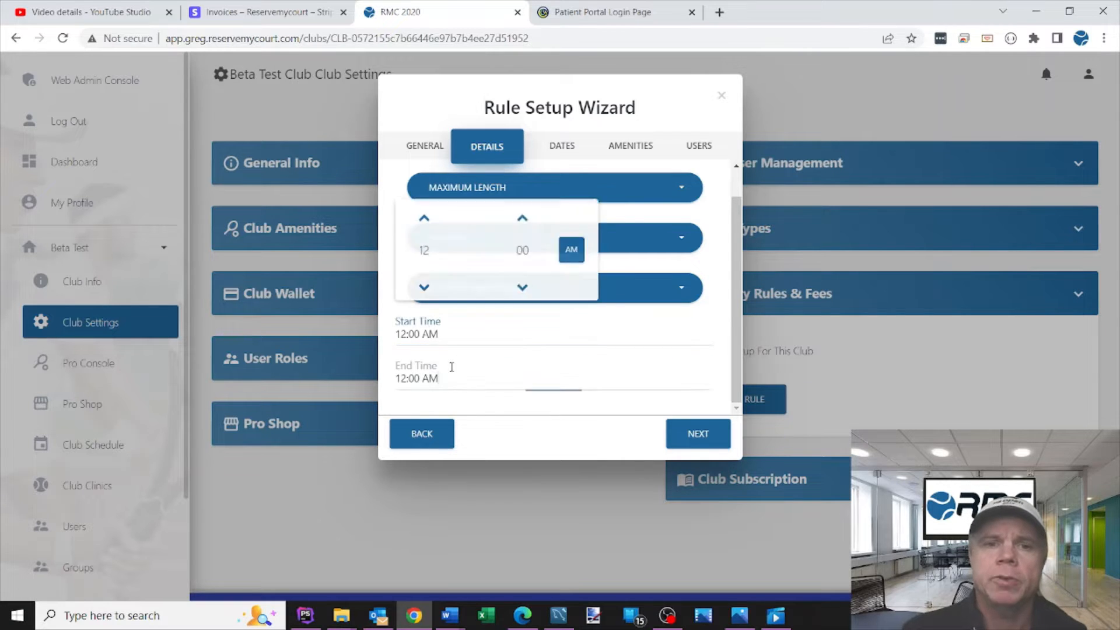
pyautogui.click(658, 336)
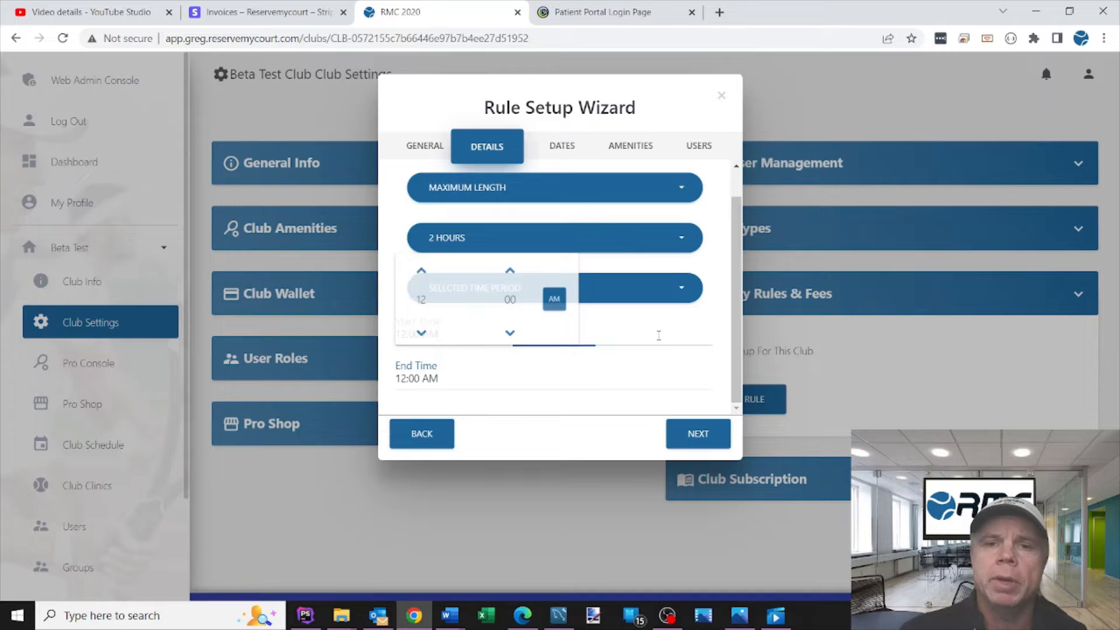
pyautogui.click(718, 378)
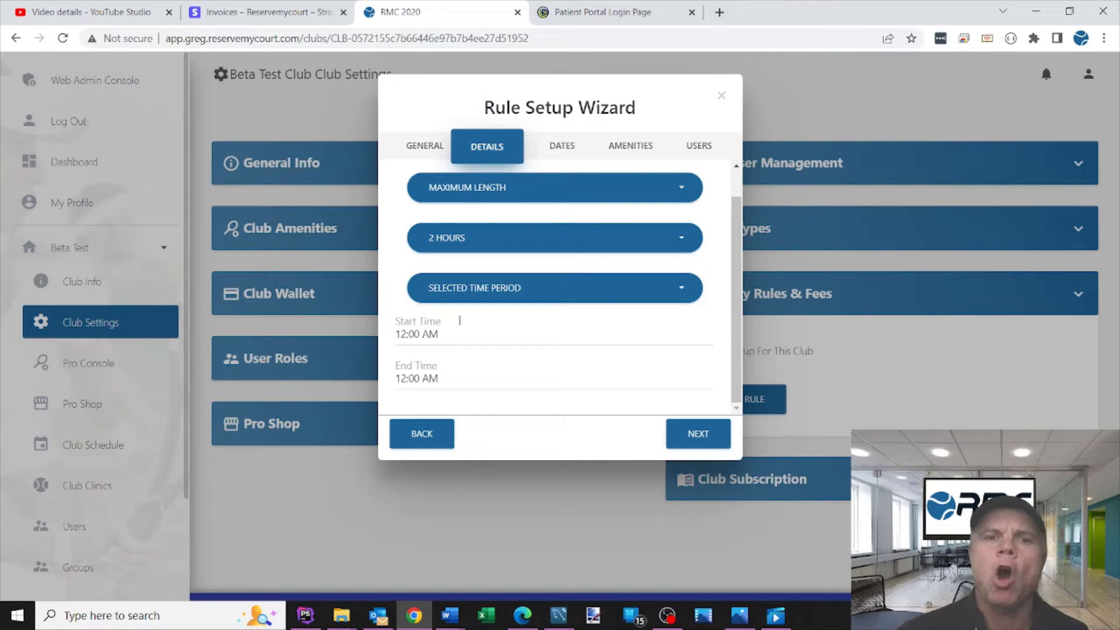
pyautogui.click(495, 288)
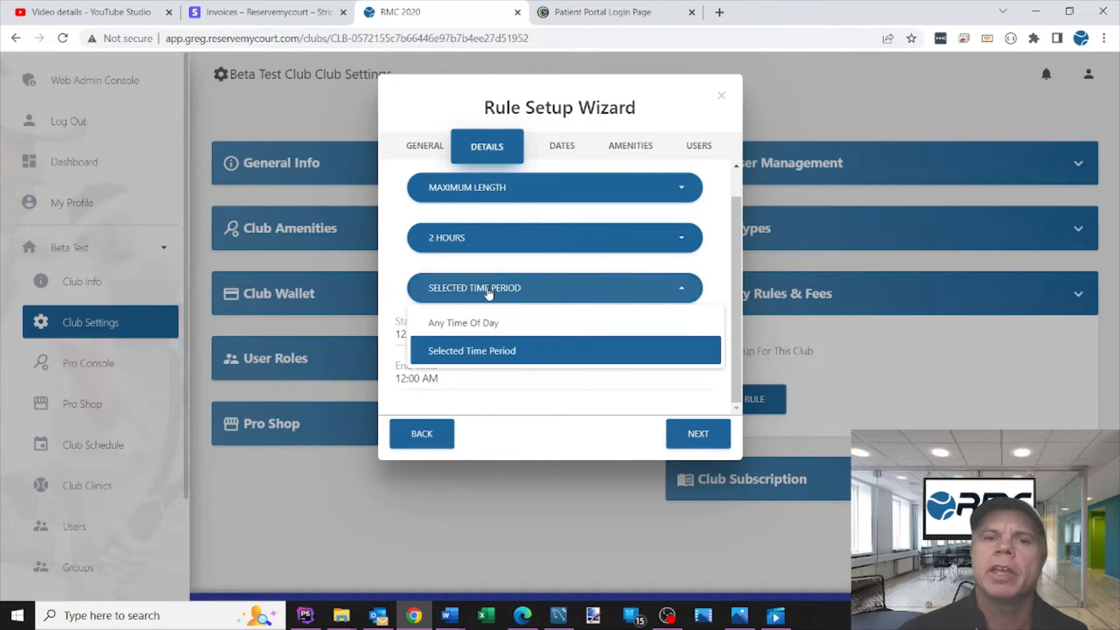
pyautogui.click(470, 324)
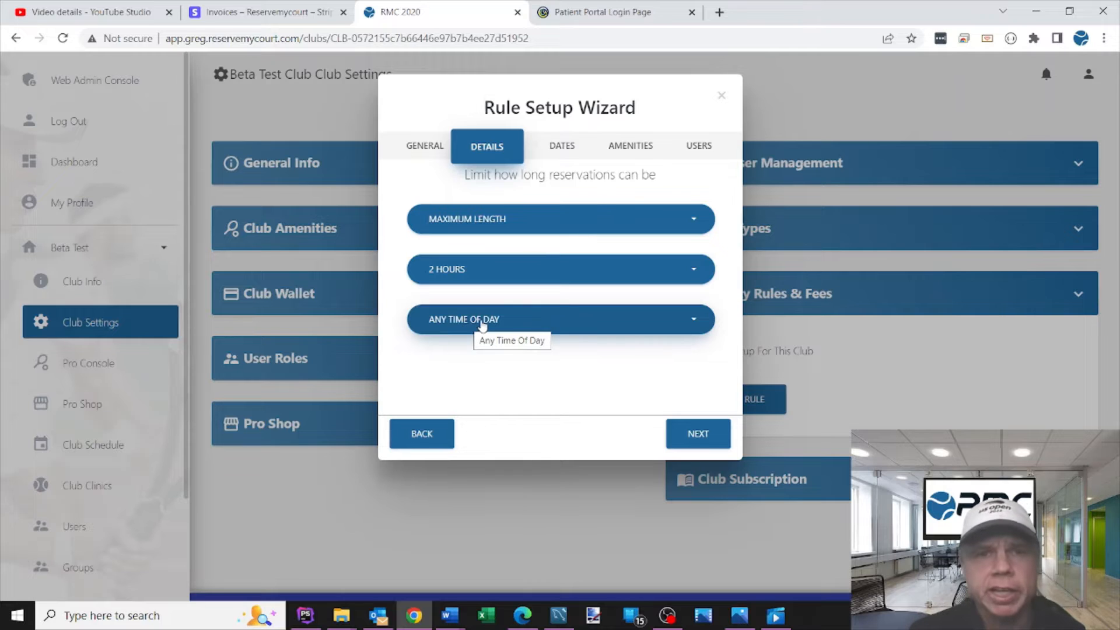
pyautogui.click(482, 324)
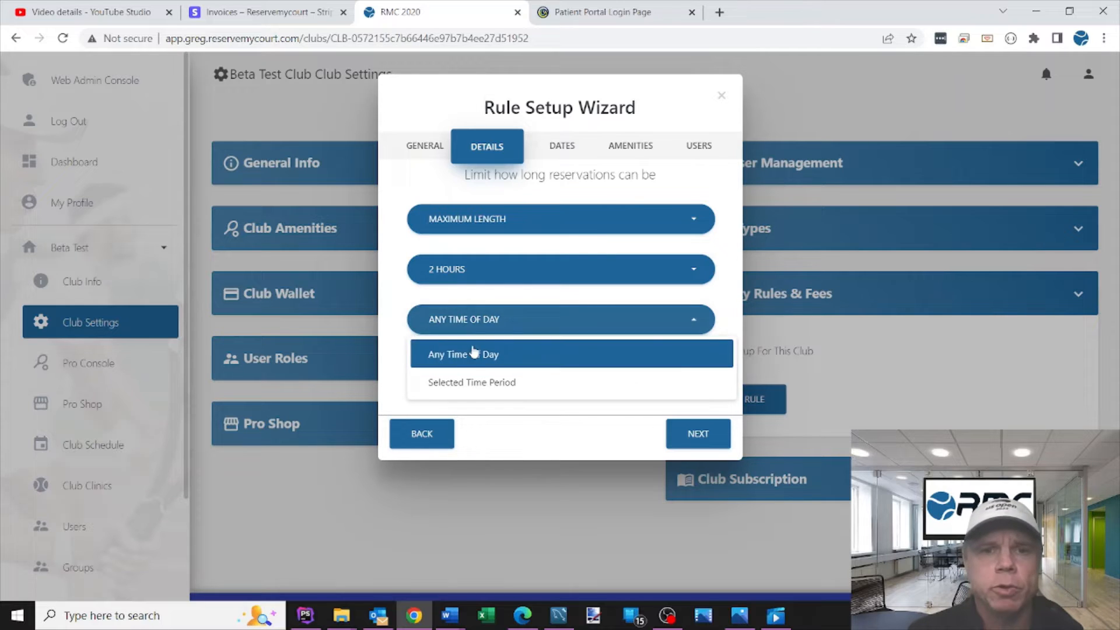
pyautogui.click(473, 379)
pyautogui.scroll(-1, 735, 387)
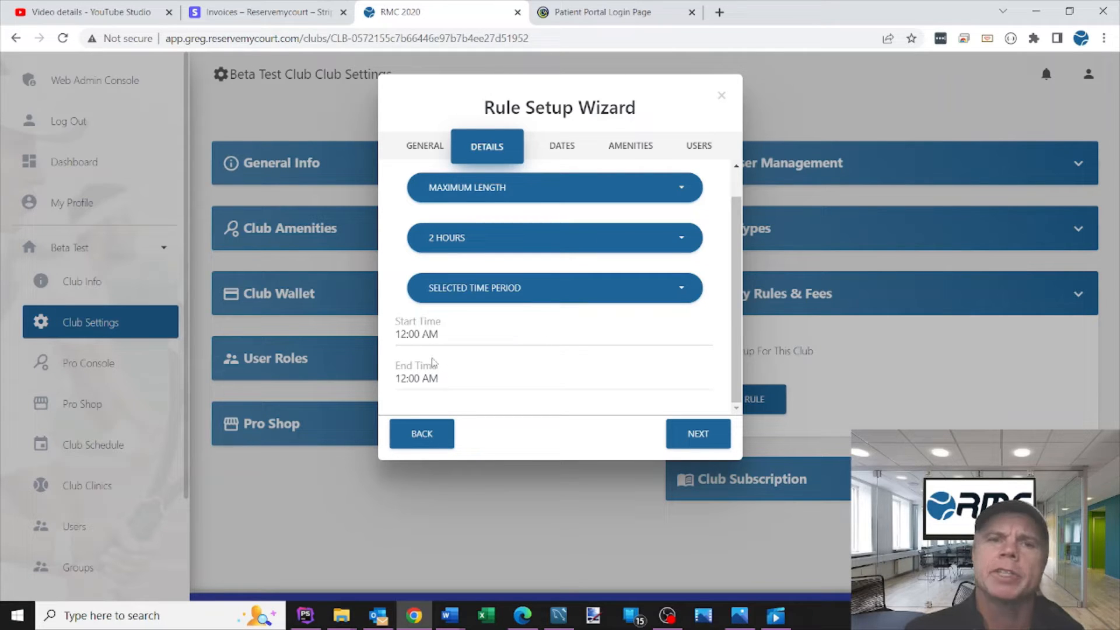
pyautogui.click(467, 297)
pyautogui.click(461, 321)
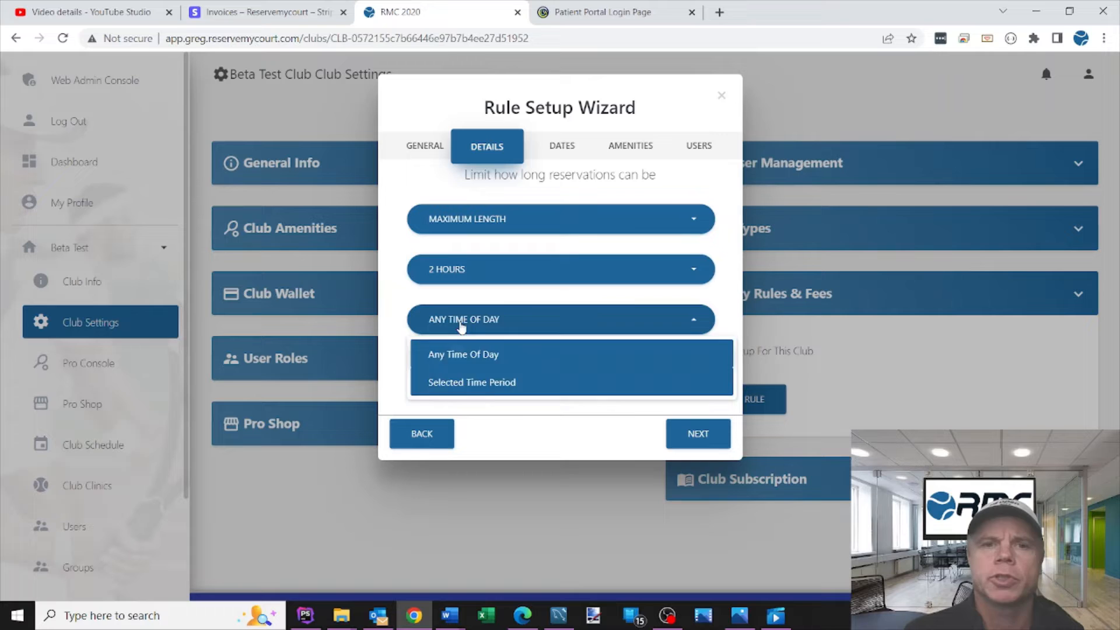
# Step: Keep the rule's dates as starting immediately, never ending, and applying to all seven selected days of the week
pyautogui.click(688, 432)
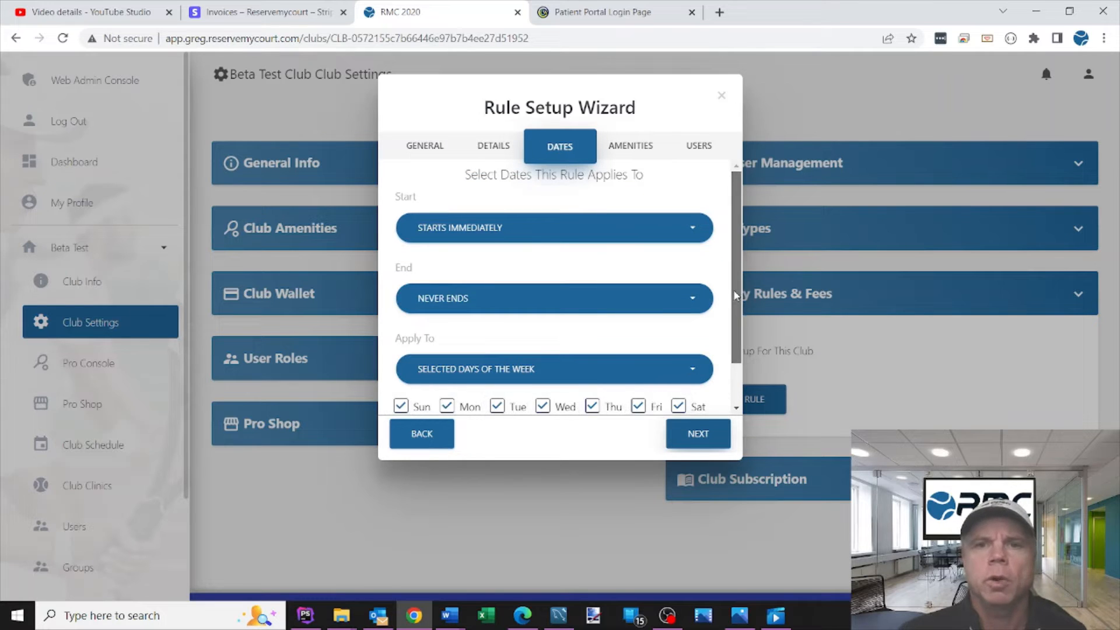
pyautogui.scroll(-1, 525, 350)
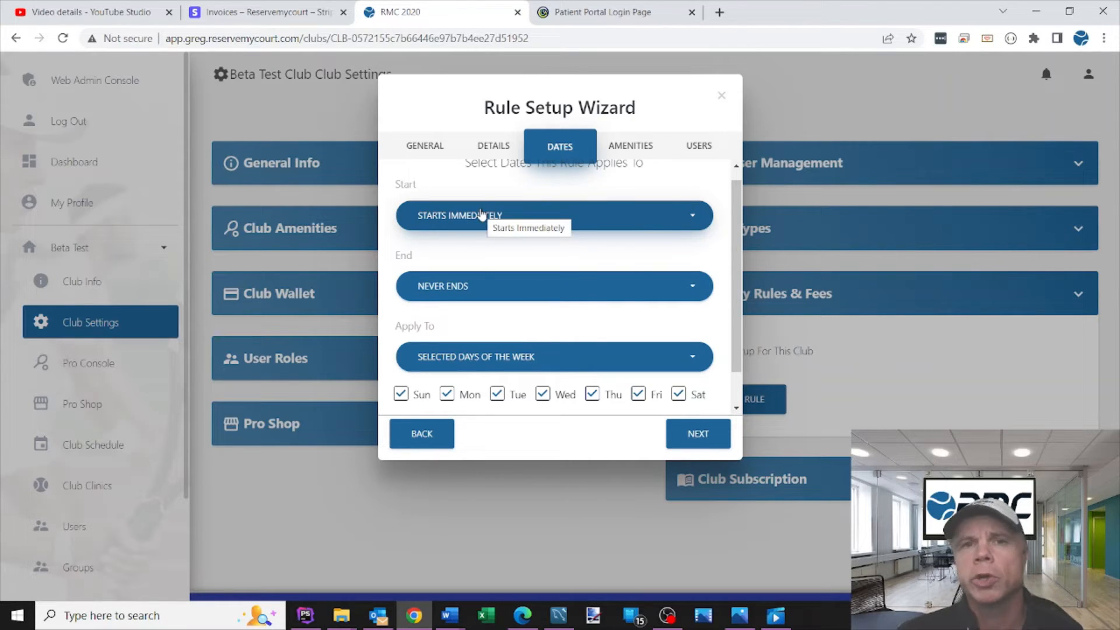
pyautogui.scroll(-1, 738, 294)
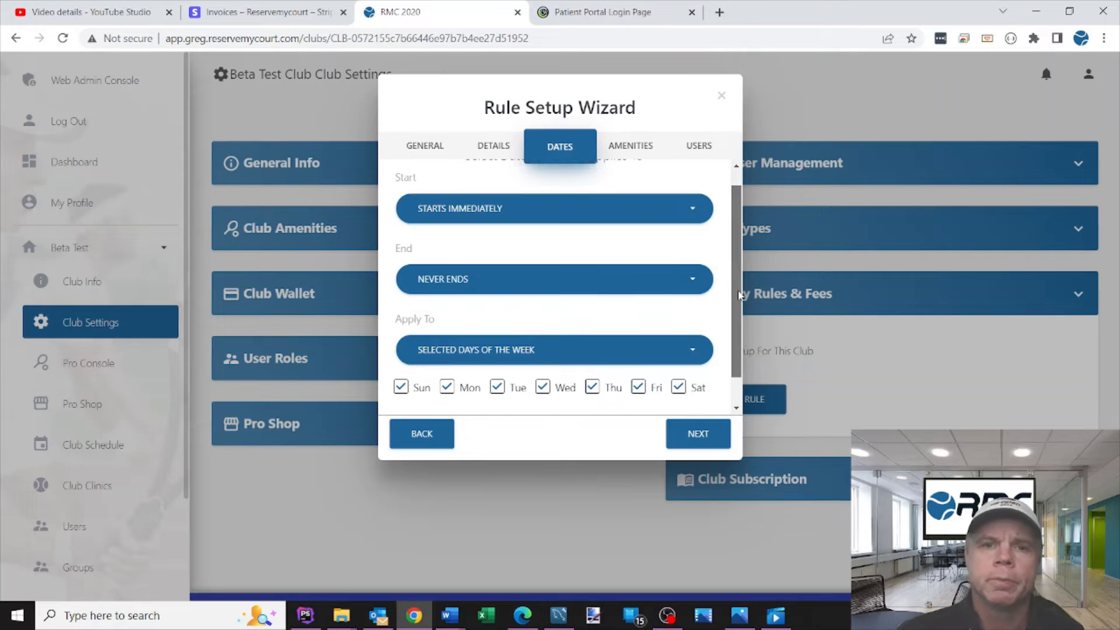
pyautogui.scroll(-1, 738, 294)
pyautogui.click(448, 326)
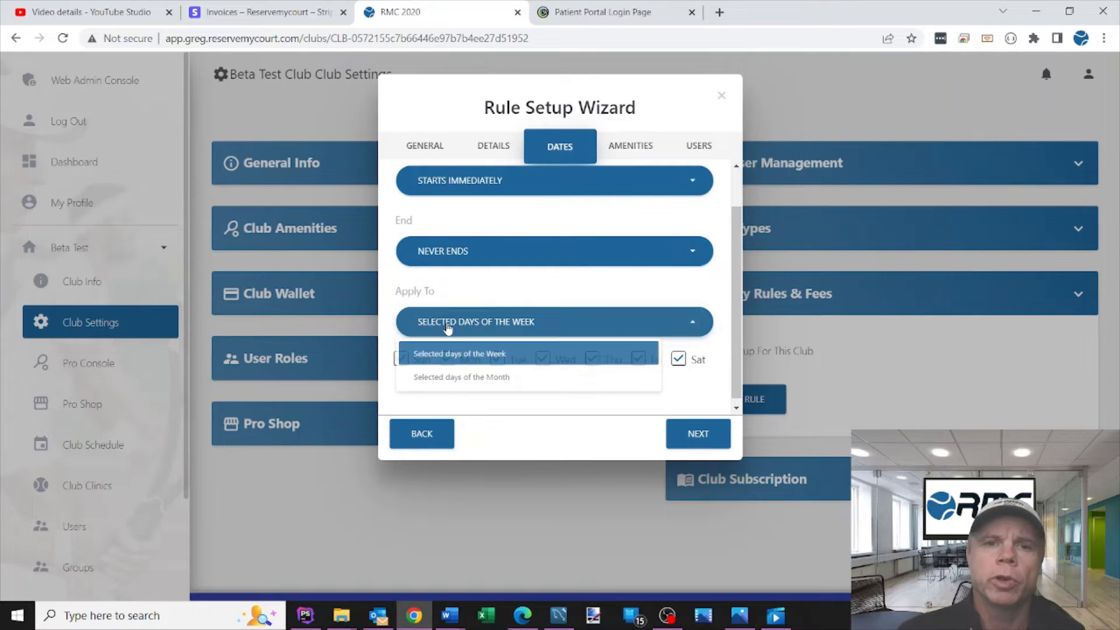
pyautogui.click(472, 326)
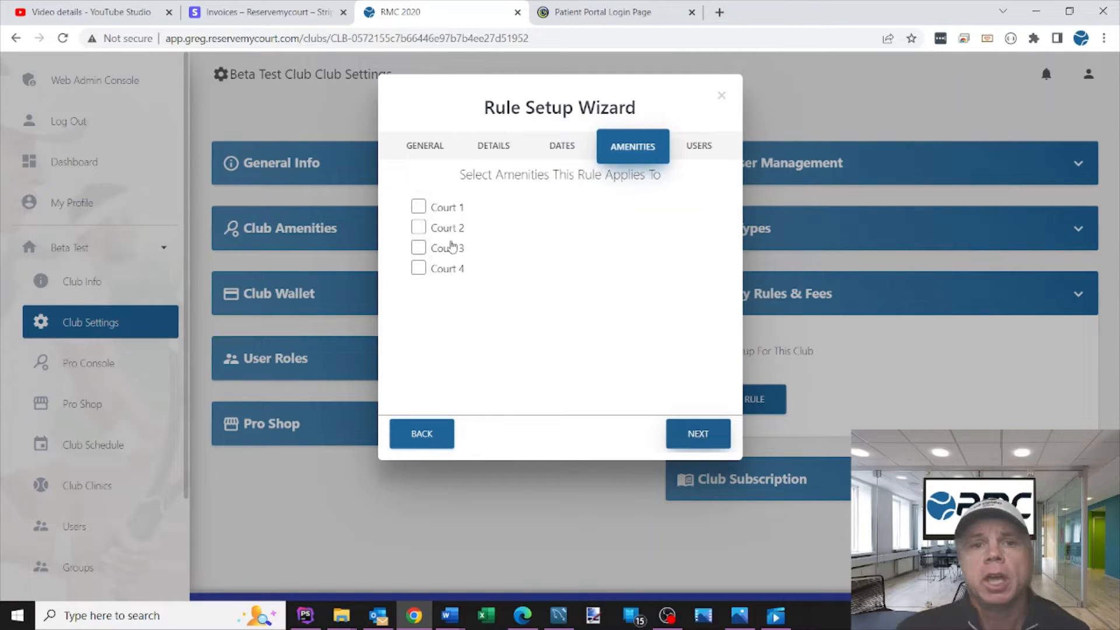
# Step: Apply the rule to Court 1, Court 2, Court 3 and Court 4, and continue to the user roles
pyautogui.click(418, 207)
pyautogui.click(418, 227)
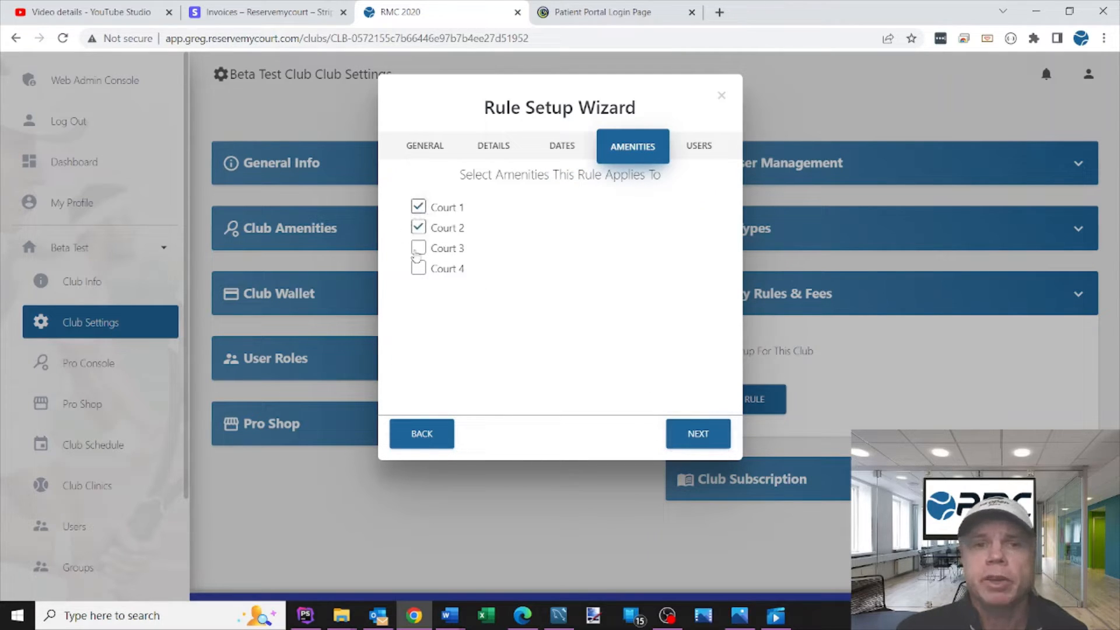
pyautogui.click(418, 268)
pyautogui.click(418, 247)
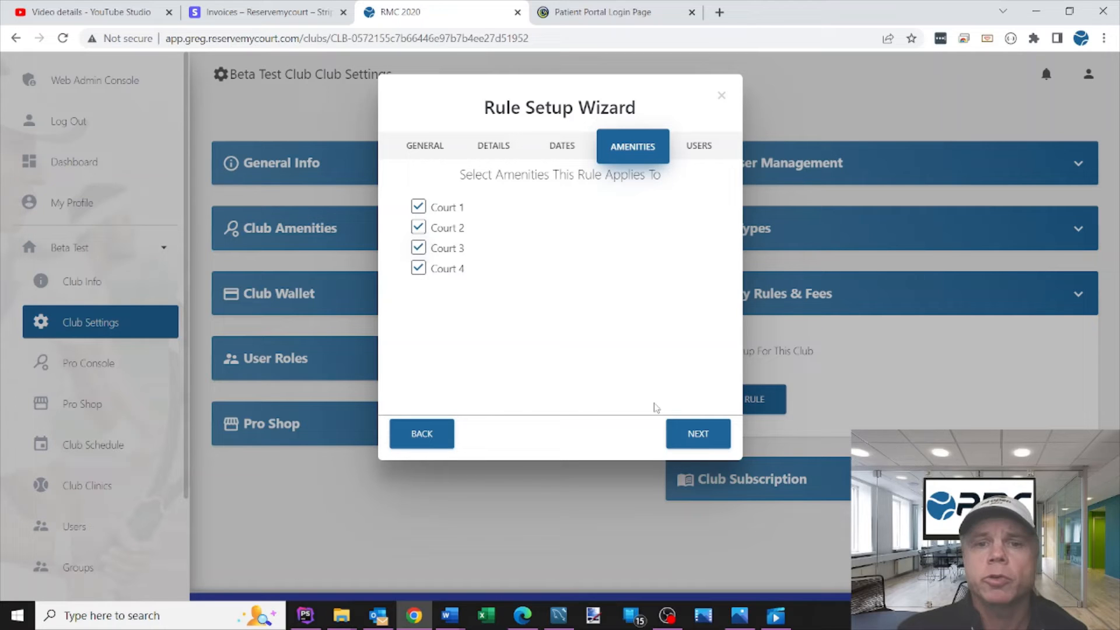
pyautogui.click(708, 439)
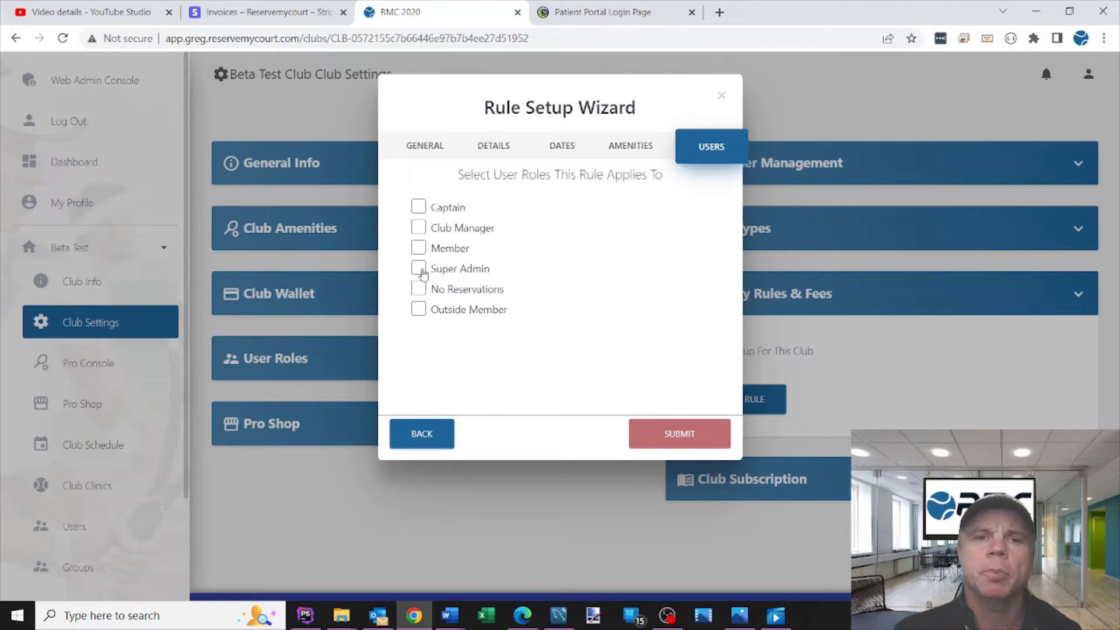
# Step: Apply the rule to Captain, Club Manager, Member, Super Admin, No Reservations and Outside Member, and submit it
pyautogui.click(419, 206)
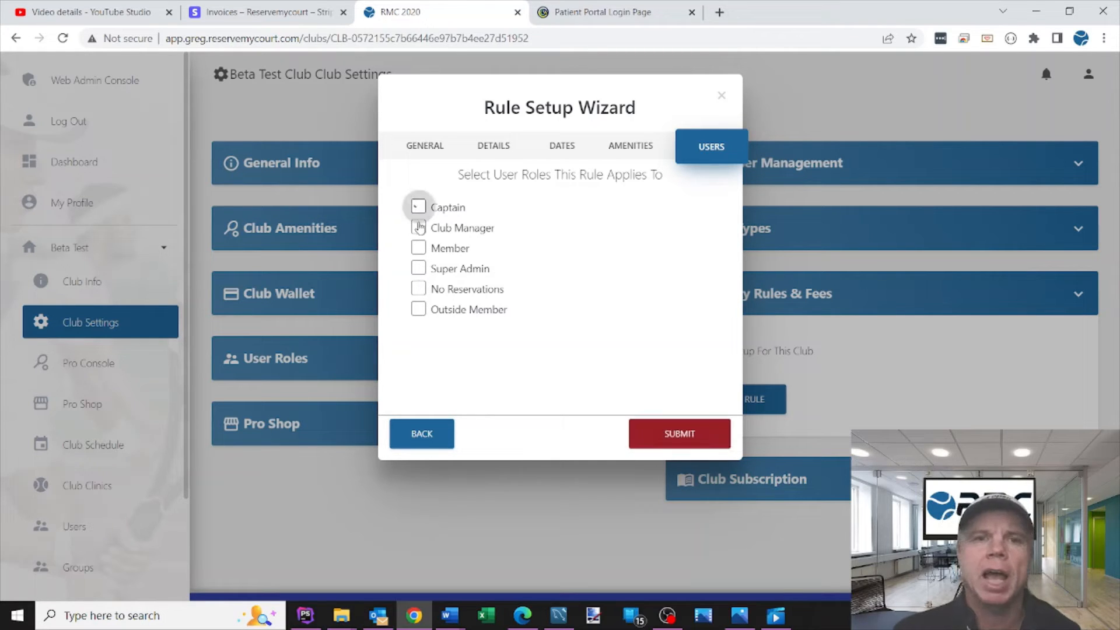
pyautogui.click(419, 227)
pyautogui.click(418, 248)
pyautogui.click(419, 269)
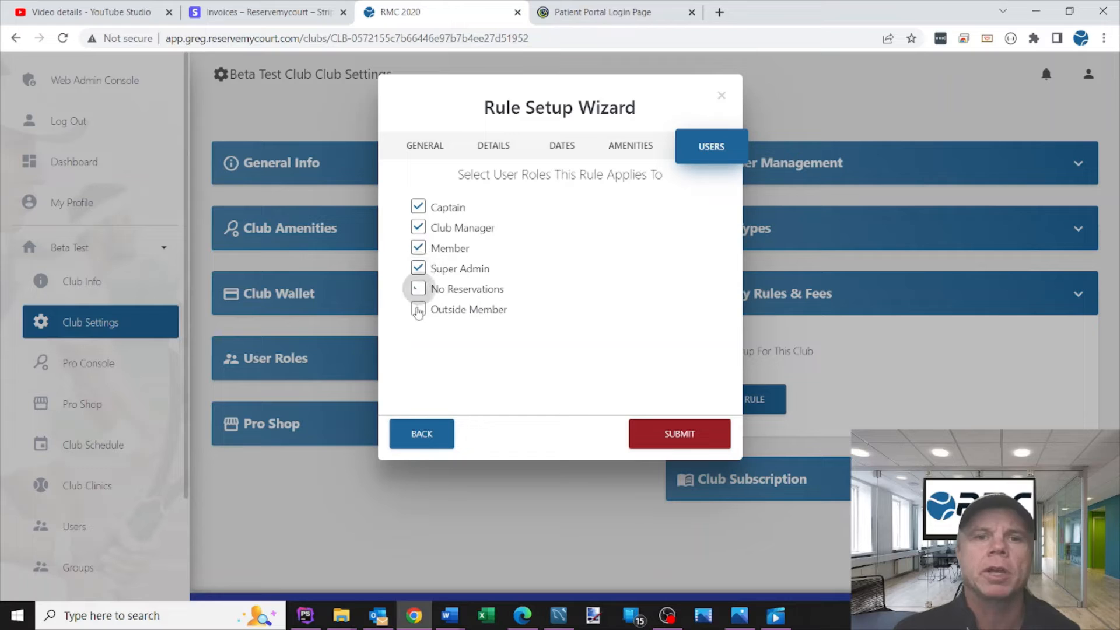
pyautogui.click(418, 288)
pyautogui.click(417, 310)
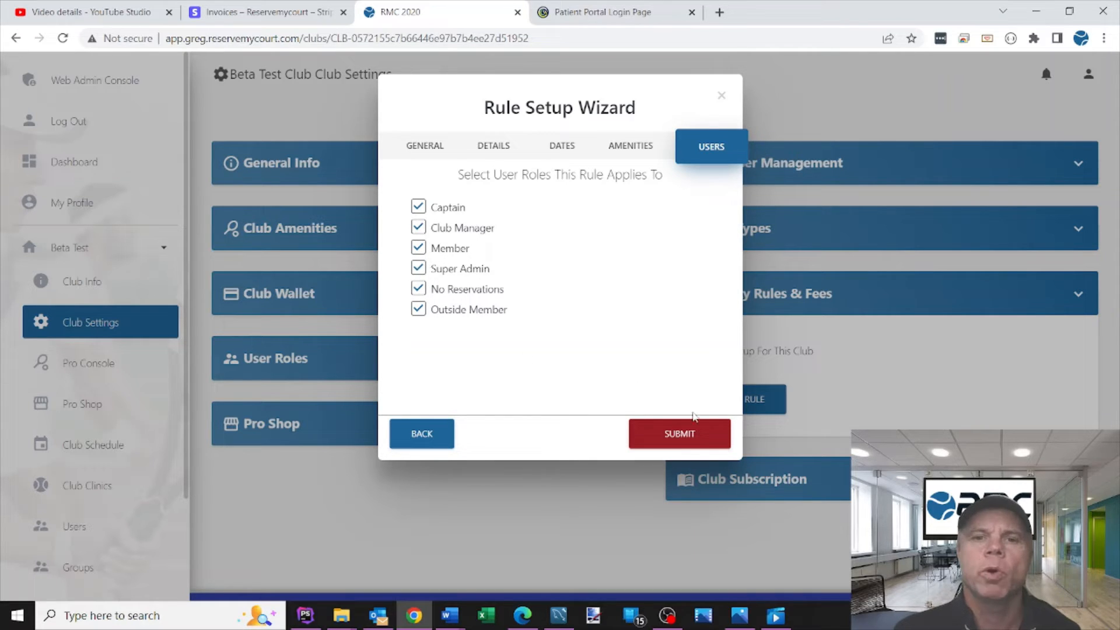
pyautogui.click(675, 434)
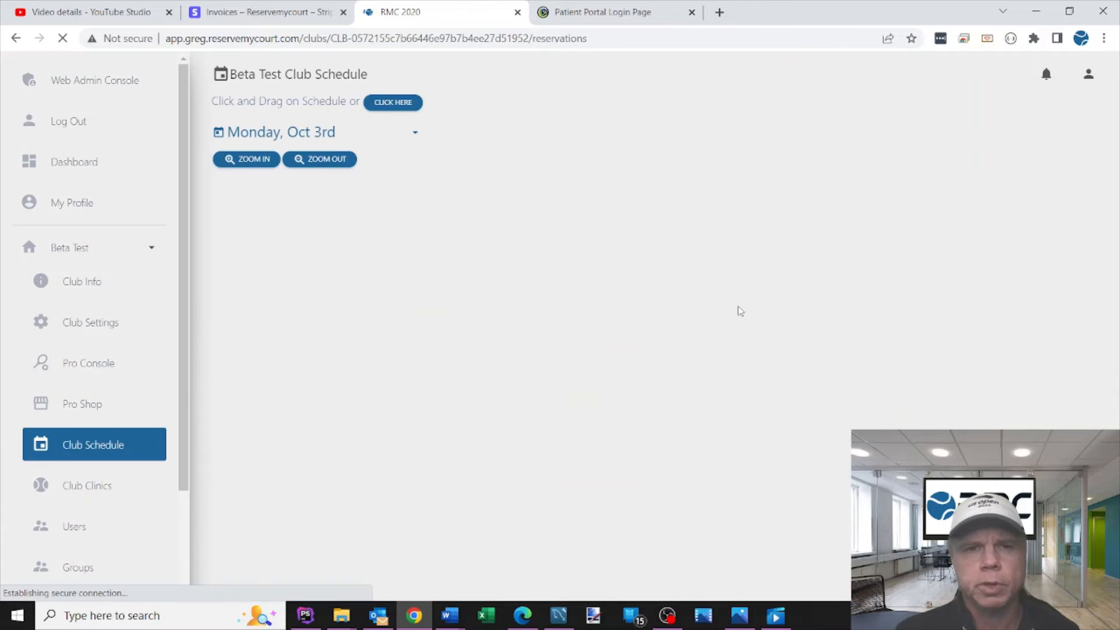
# Step: Draw a test reservation on Court 2 from 5:15 PM in the club schedule, check its available lengths, and discard it
pyautogui.scroll(-3, 566, 335)
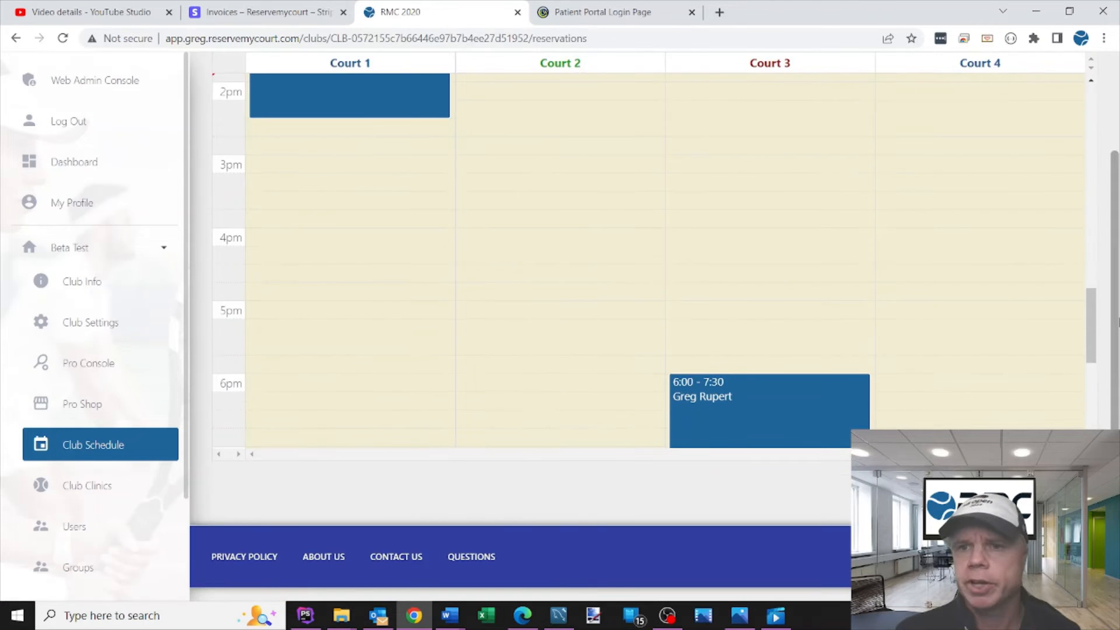
pyautogui.moveTo(1091, 329); pyautogui.dragTo(1082, 368)
pyautogui.scroll(-1, 1082, 367)
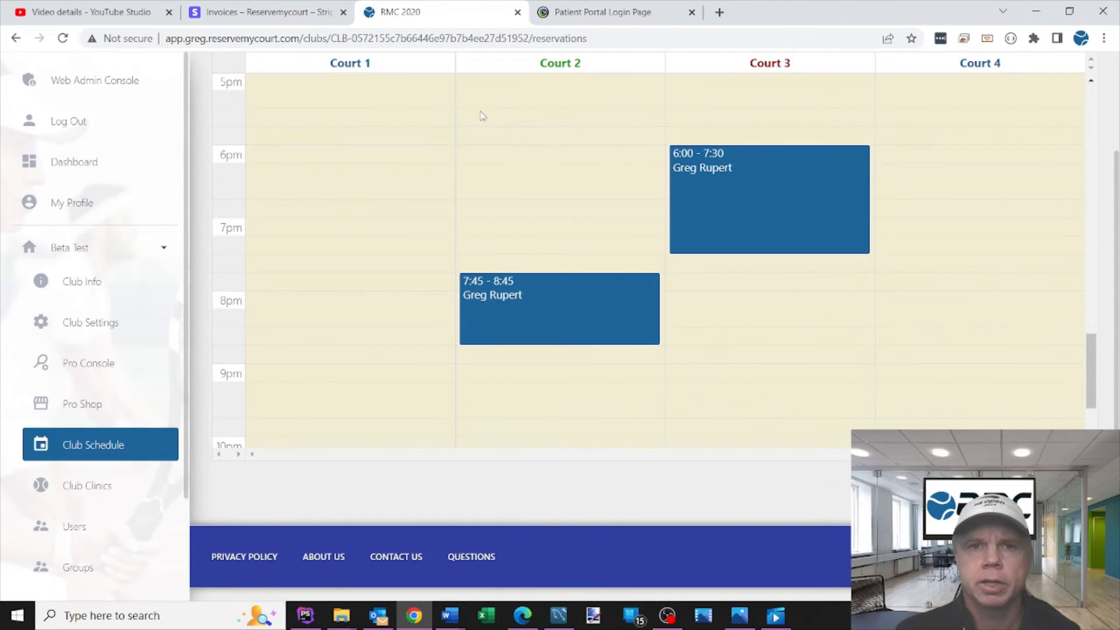
pyautogui.moveTo(486, 101); pyautogui.dragTo(504, 233)
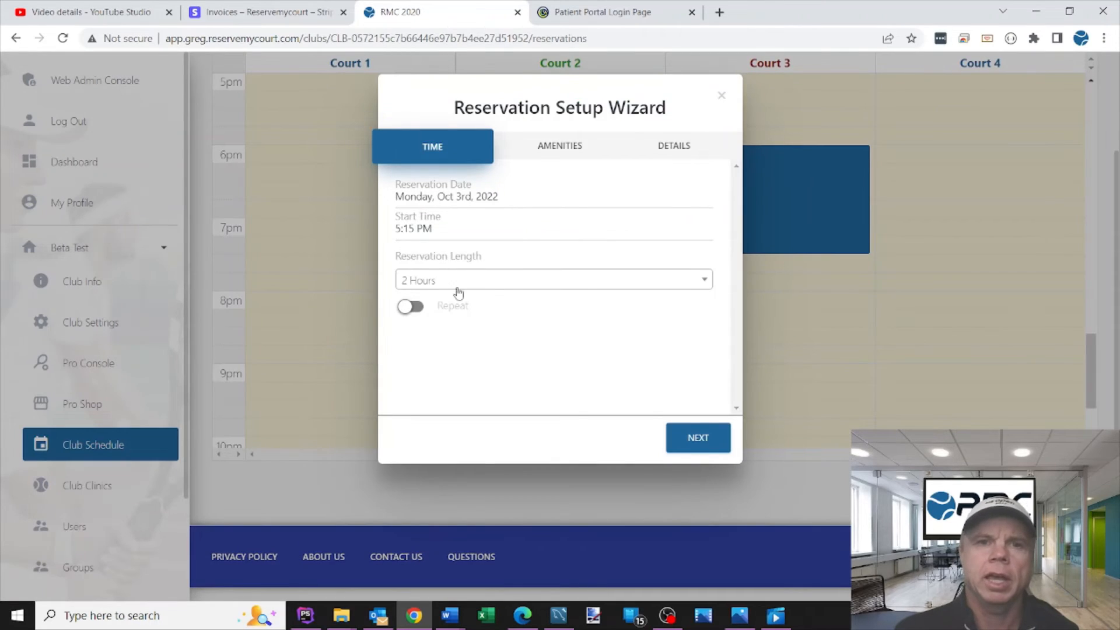
pyautogui.click(458, 291)
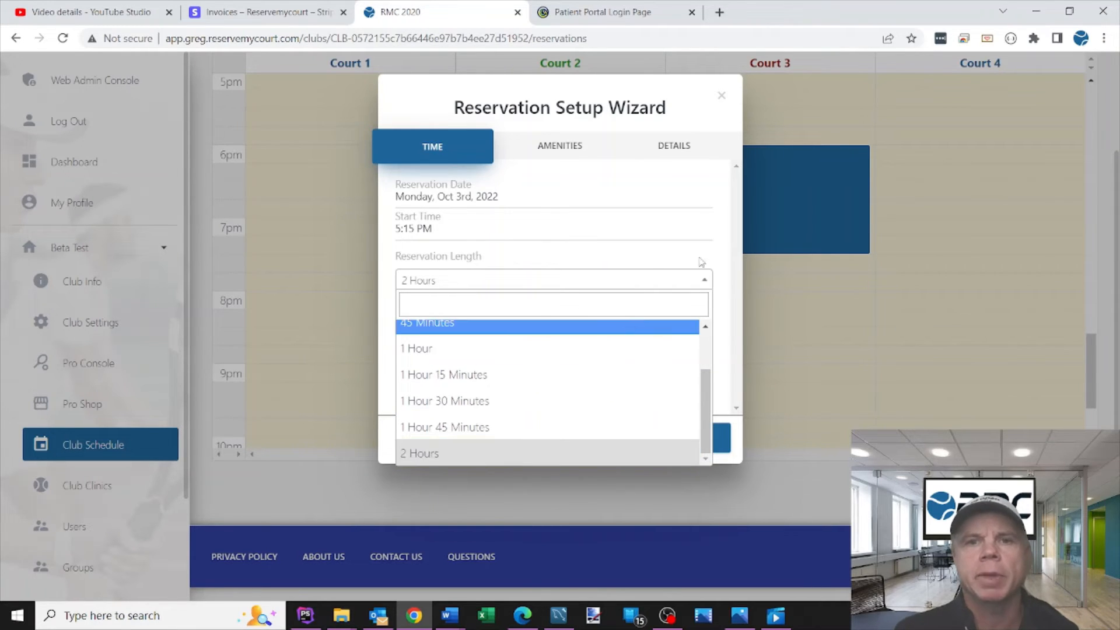
pyautogui.click(684, 247)
pyautogui.click(722, 95)
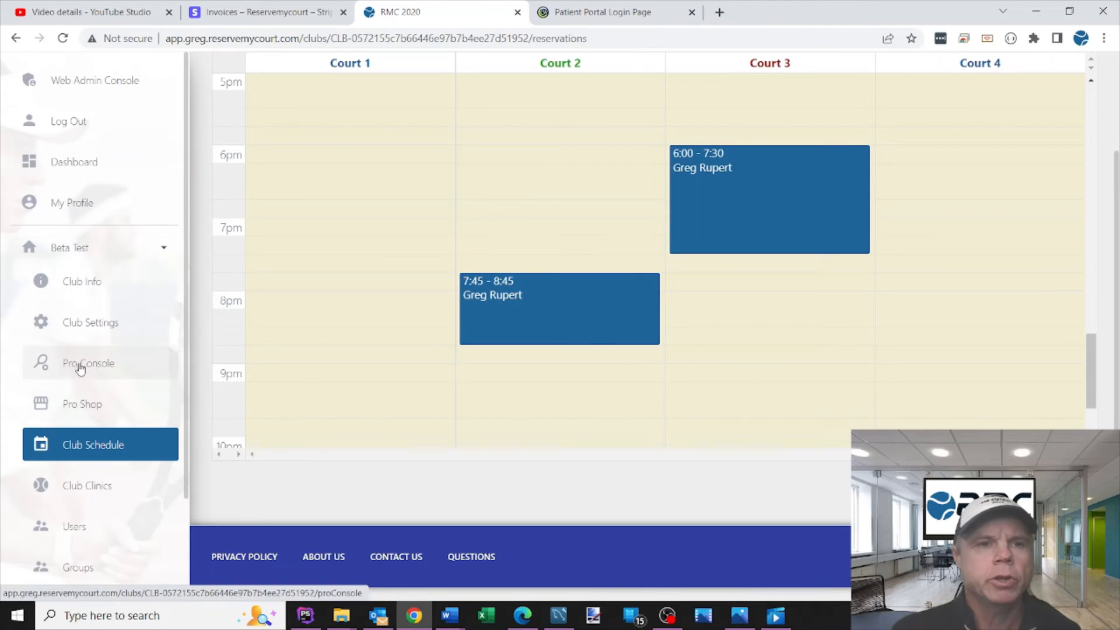
# Step: Add a new rule of type Duration under the amenity rules and fees in the club settings
pyautogui.click(95, 331)
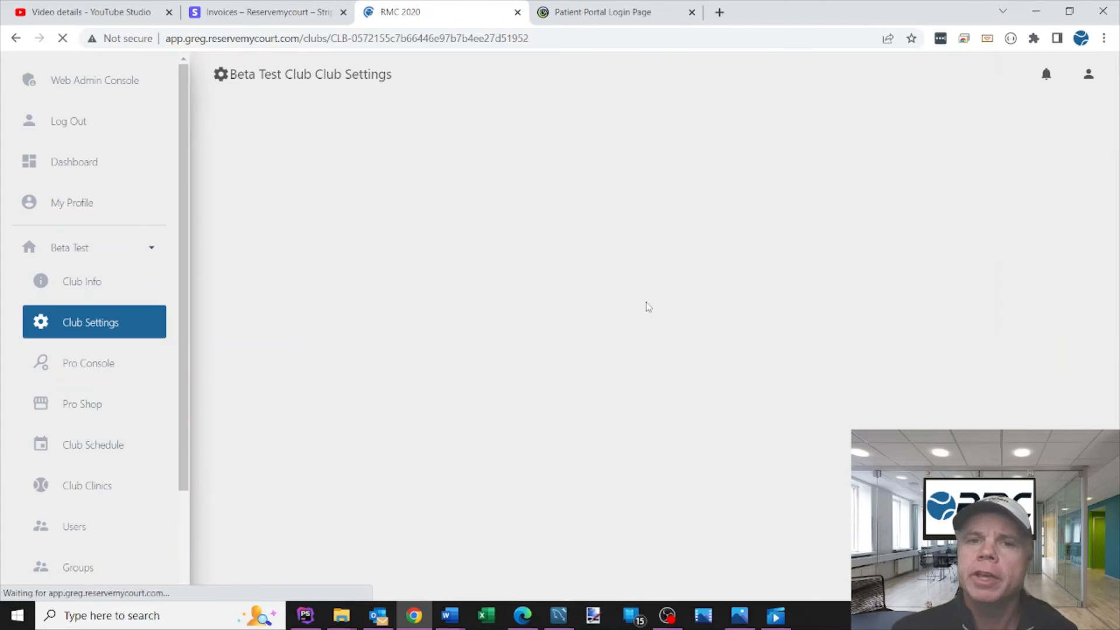
pyautogui.click(761, 297)
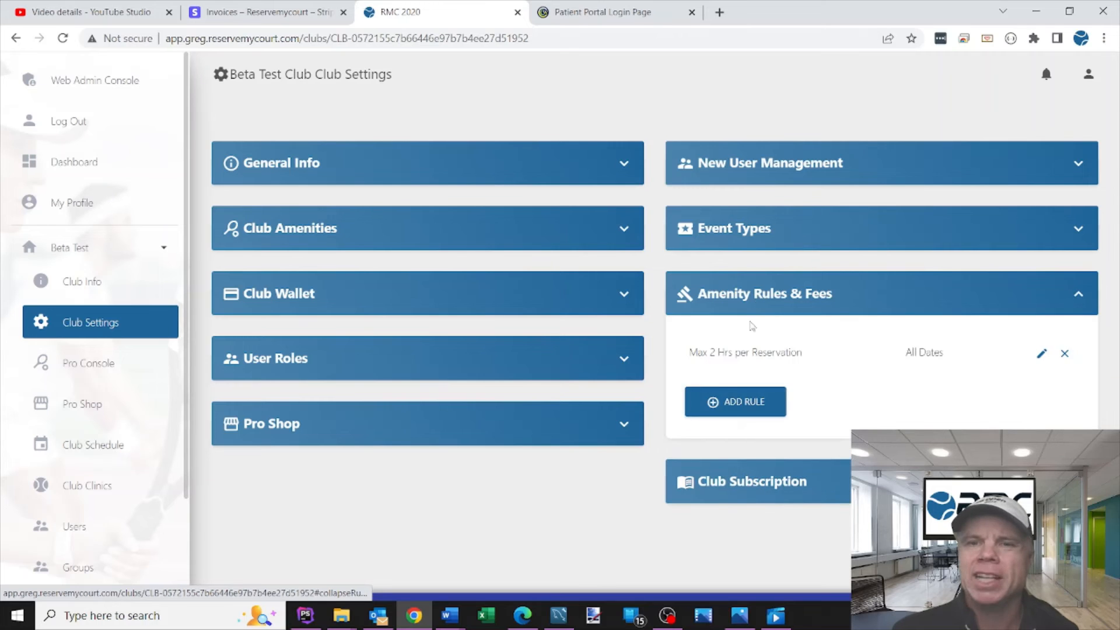
pyautogui.click(708, 392)
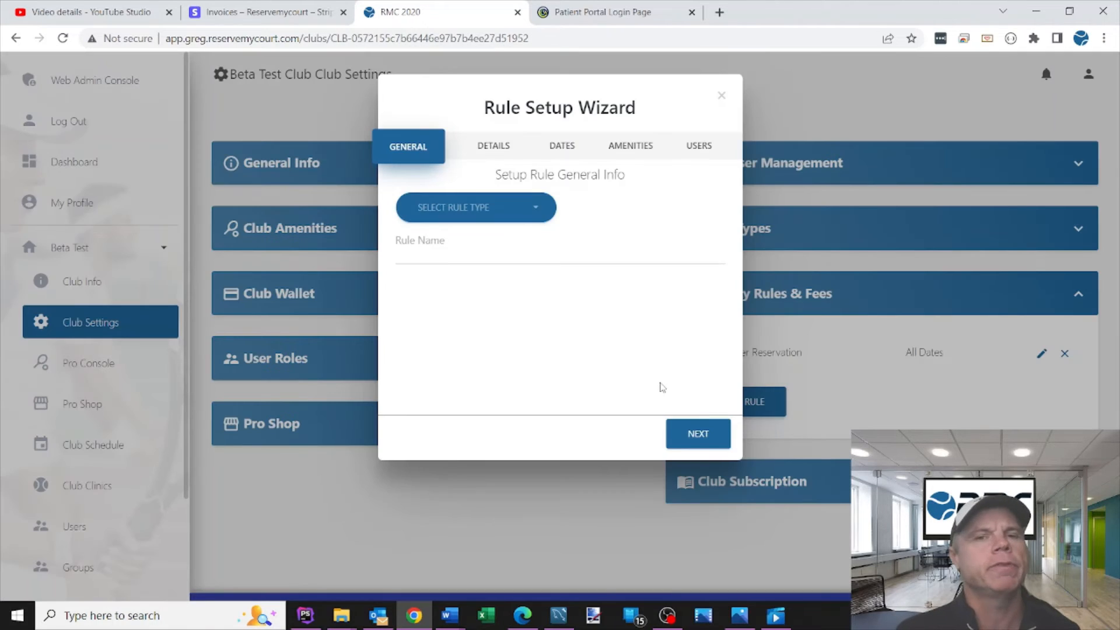
pyautogui.click(469, 209)
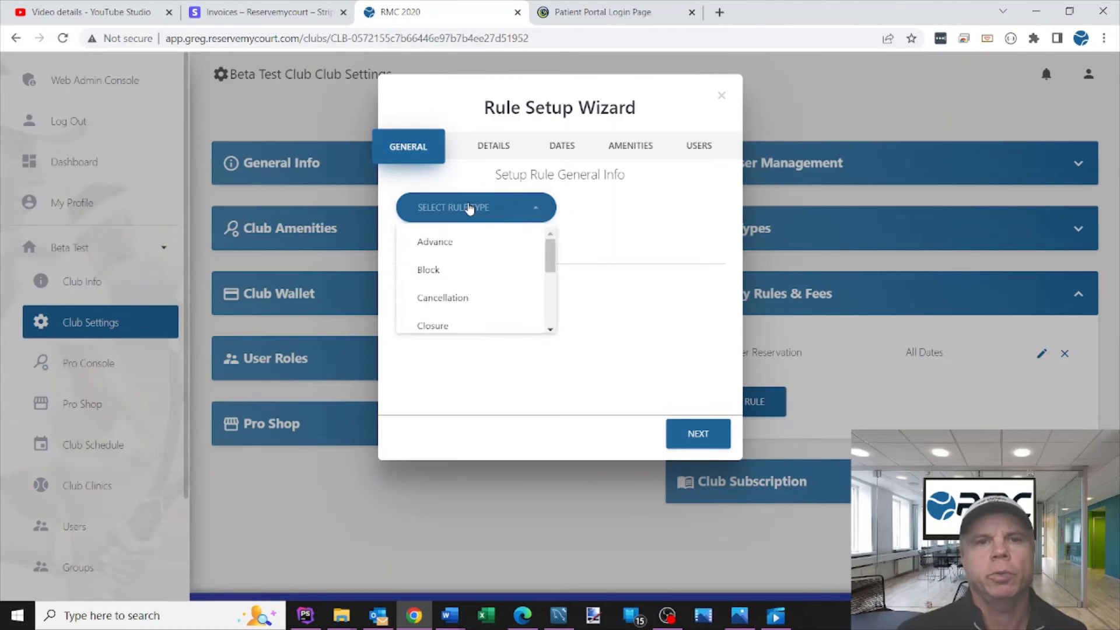
pyautogui.scroll(-3, 551, 252)
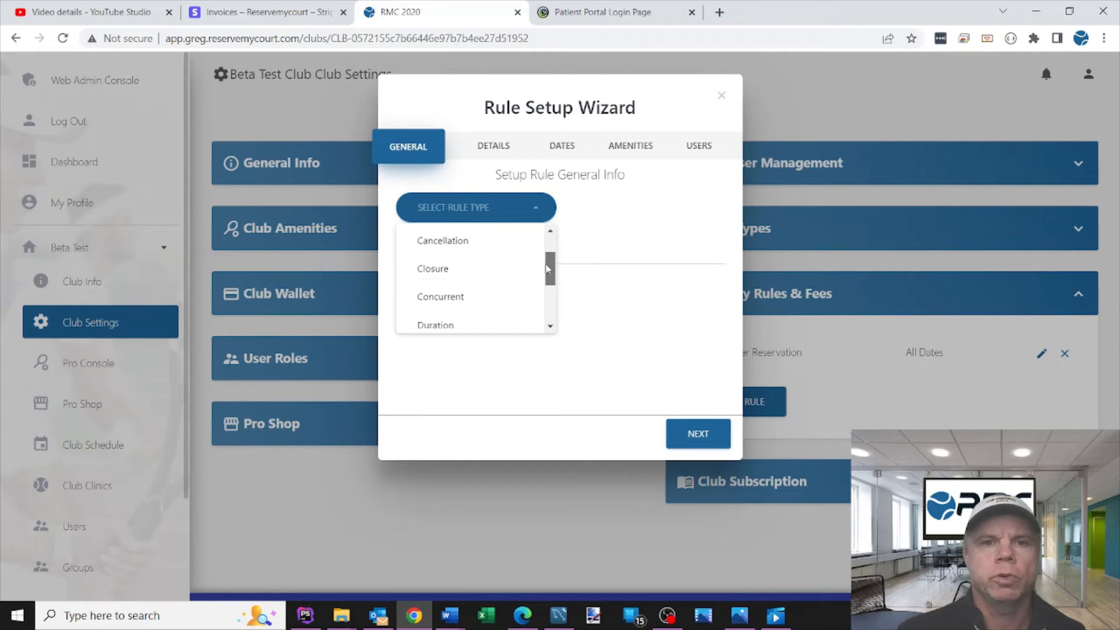
pyautogui.click(446, 279)
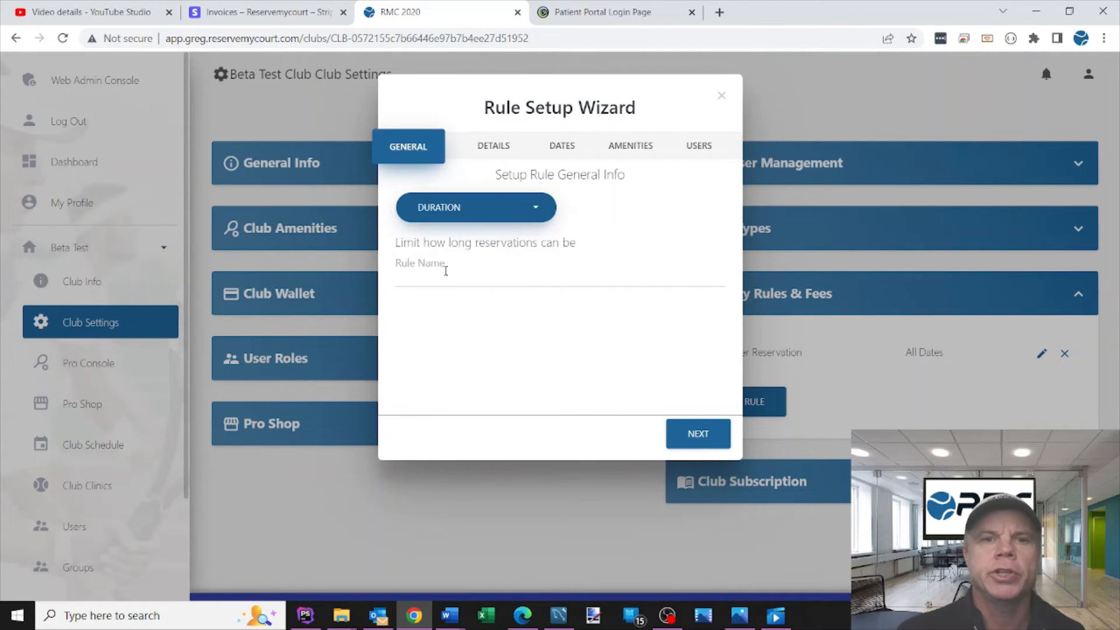
# Step: Name the rule Min 1 Hr Reservation and continue to its details
pyautogui.click(445, 269)
pyautogui.write('Min')
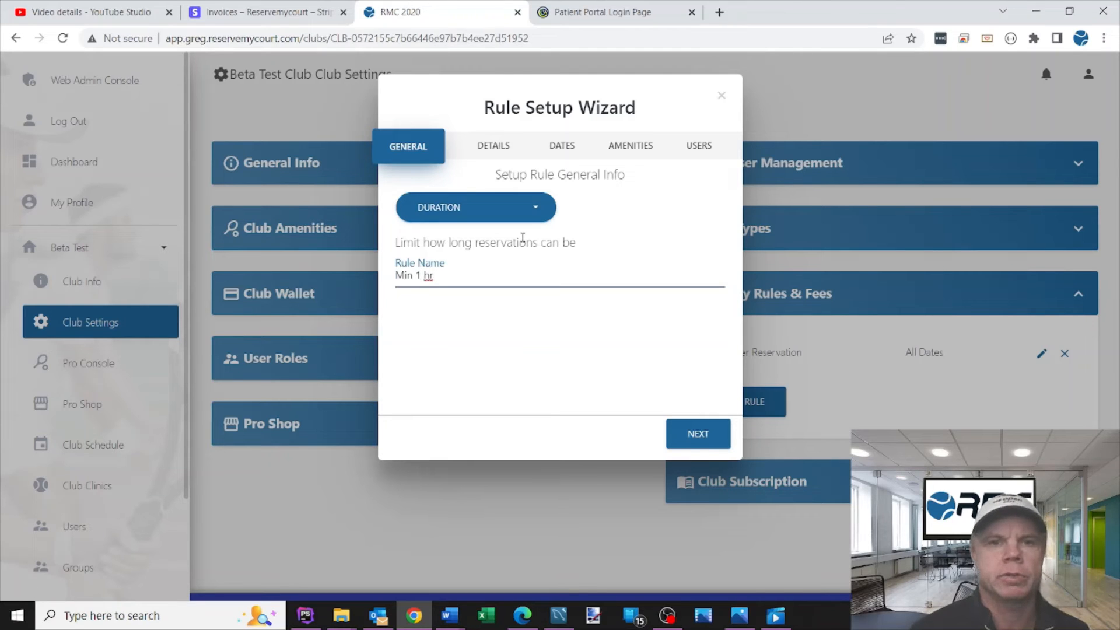
pyautogui.write(' 1 Hr Reservation')
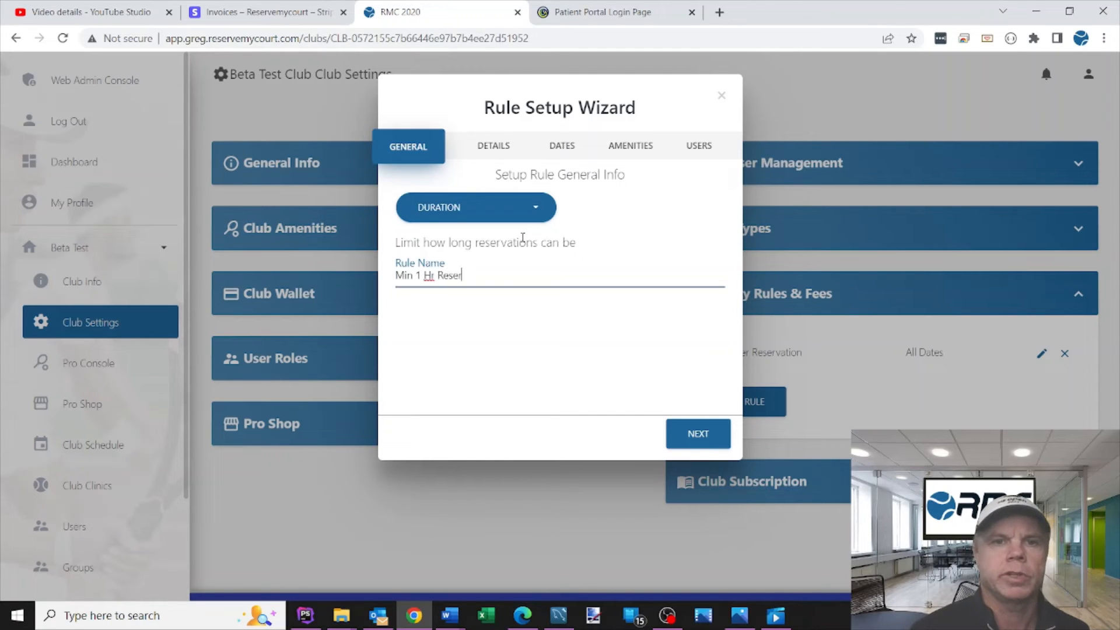
pyautogui.click(698, 433)
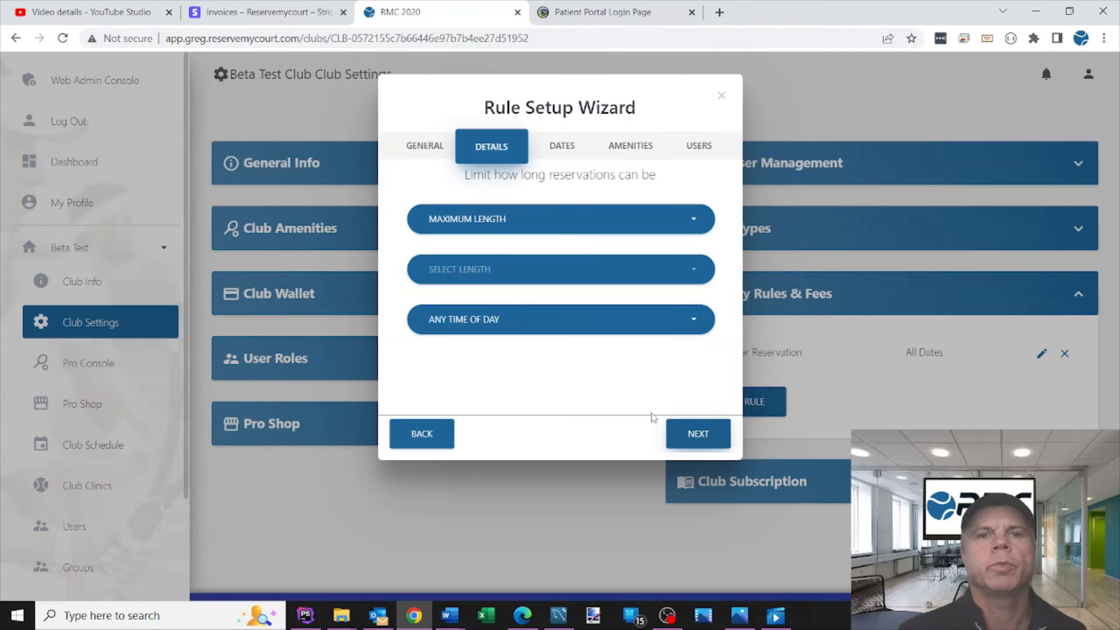
# Step: Set the limit type to Minimum Length and the length to 1 Hour, and keep the default start, end and weekday settings
pyautogui.click(480, 224)
pyautogui.click(466, 256)
pyautogui.click(465, 266)
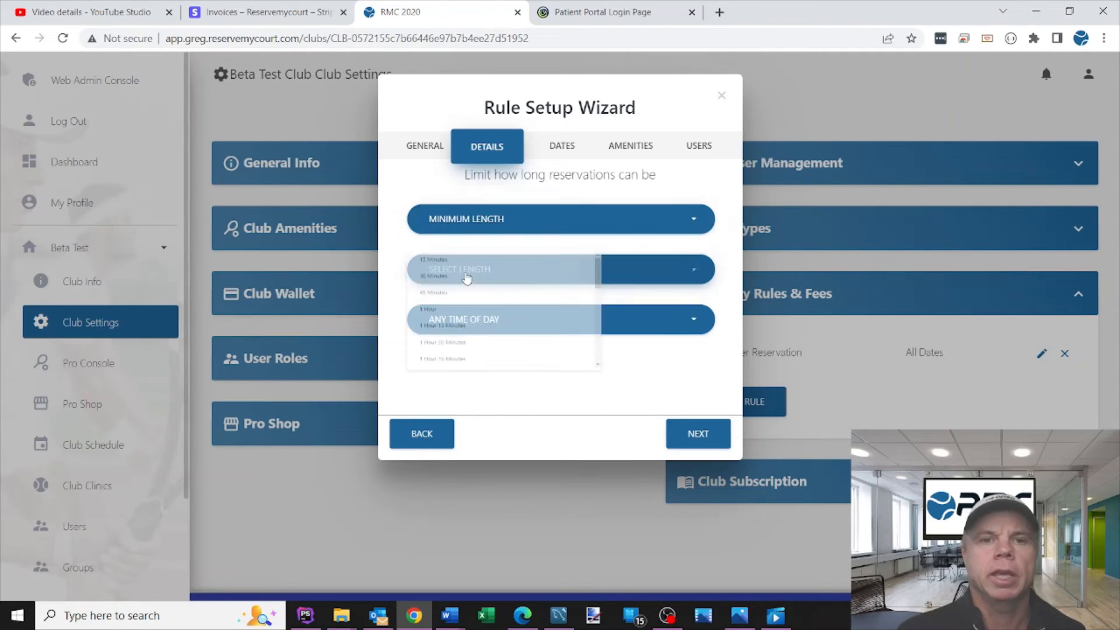
pyautogui.click(457, 258)
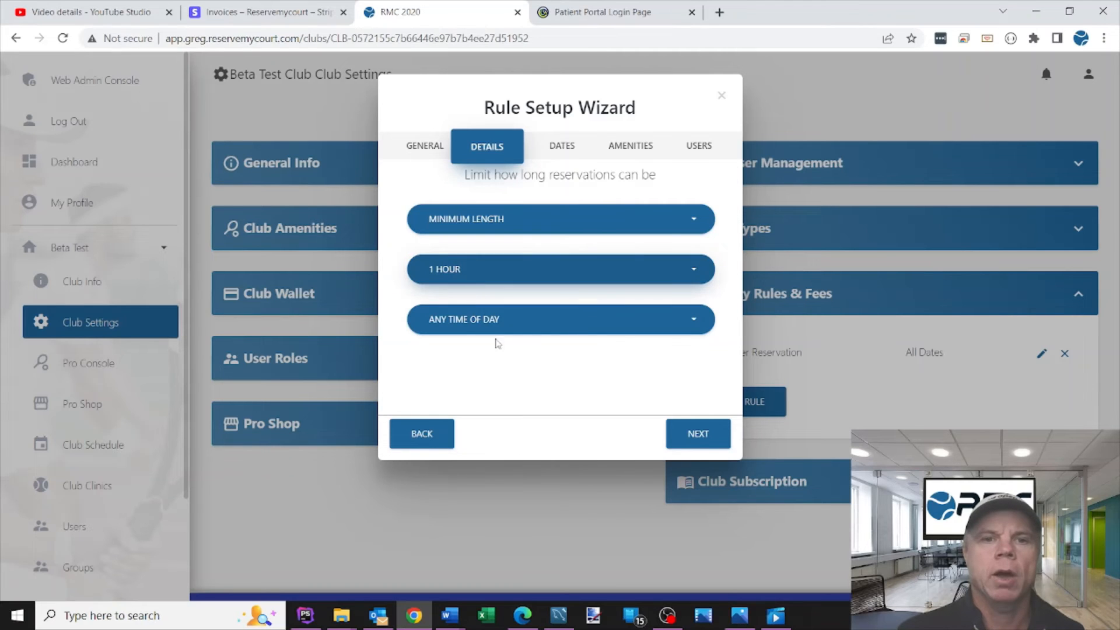
pyautogui.click(695, 435)
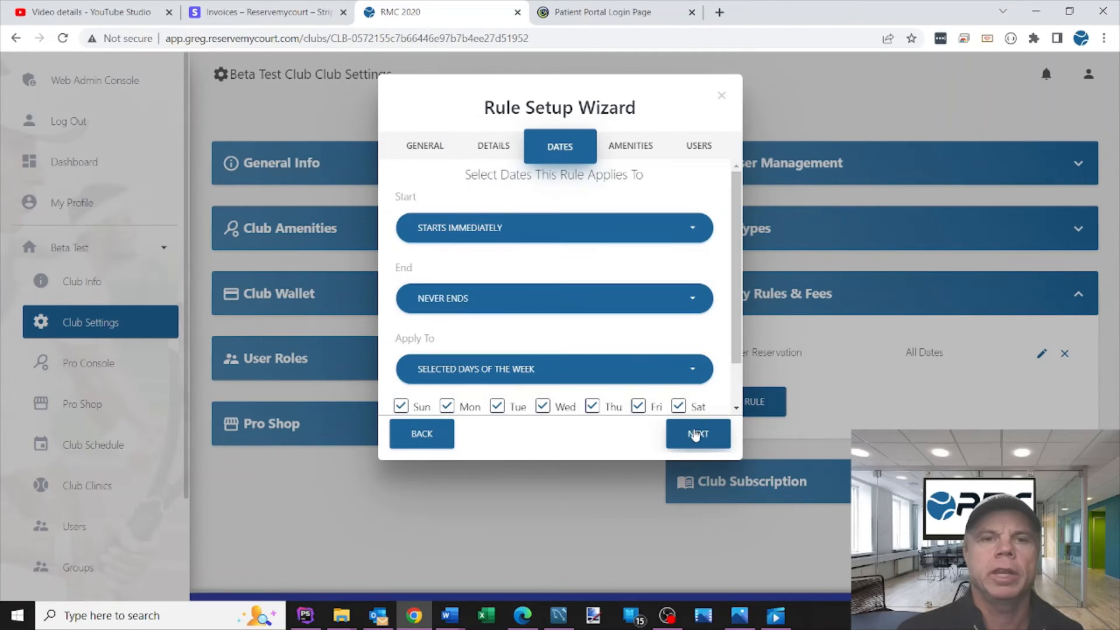
pyautogui.scroll(-2, 694, 327)
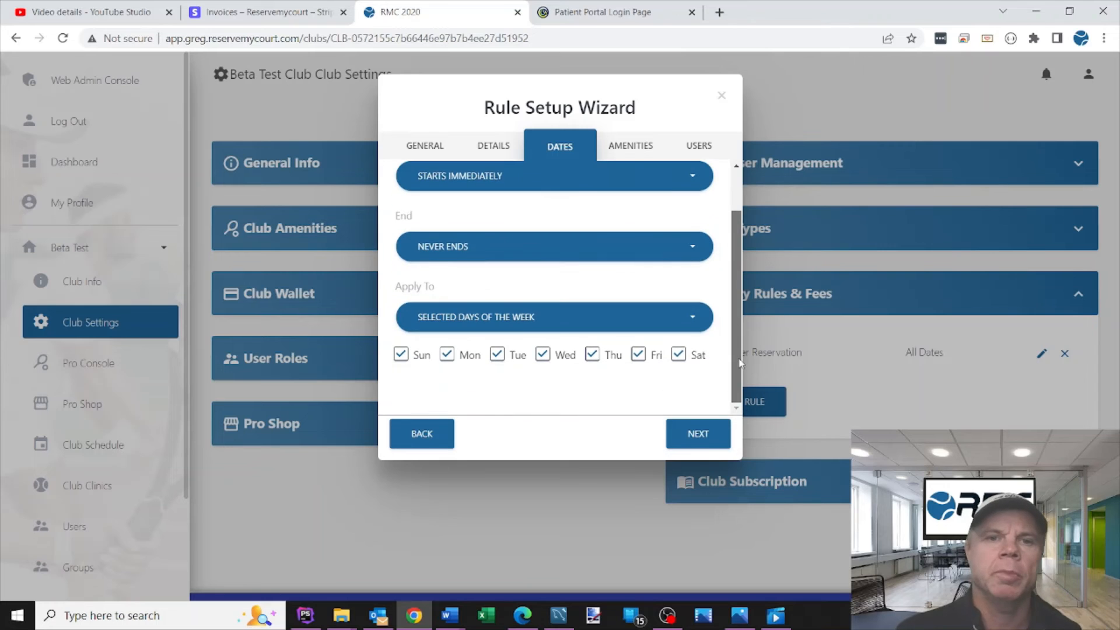
pyautogui.click(688, 436)
# Step: Apply the minimum-length rule to Court 1, Court 2, Court 3 and Court 4, and continue to the user roles
pyautogui.click(418, 207)
pyautogui.click(418, 227)
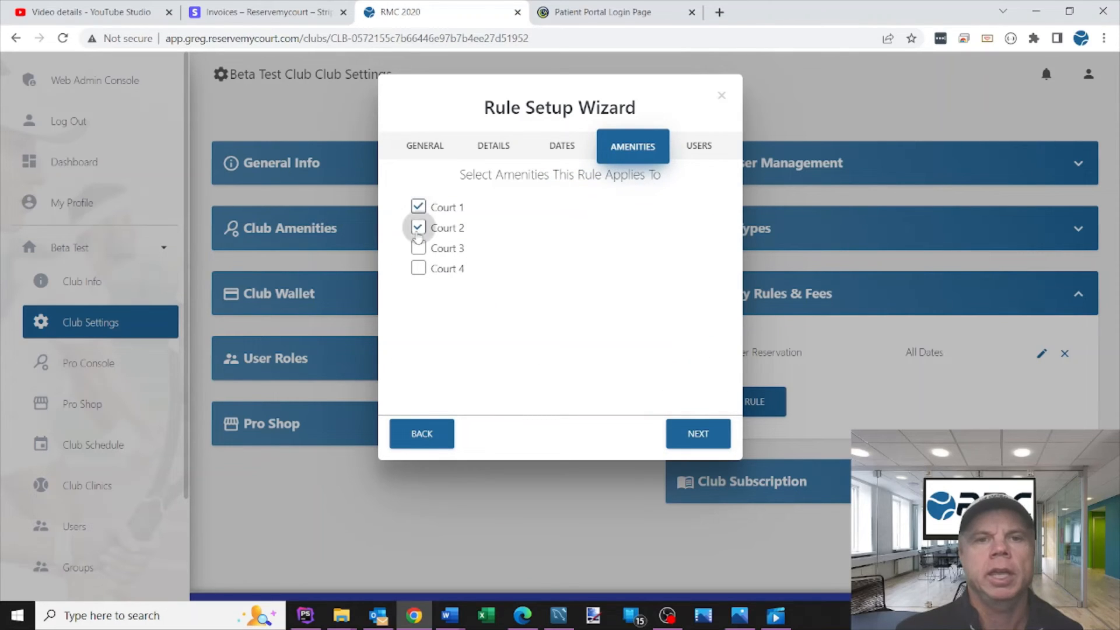
pyautogui.click(418, 247)
pyautogui.click(418, 268)
pyautogui.click(698, 433)
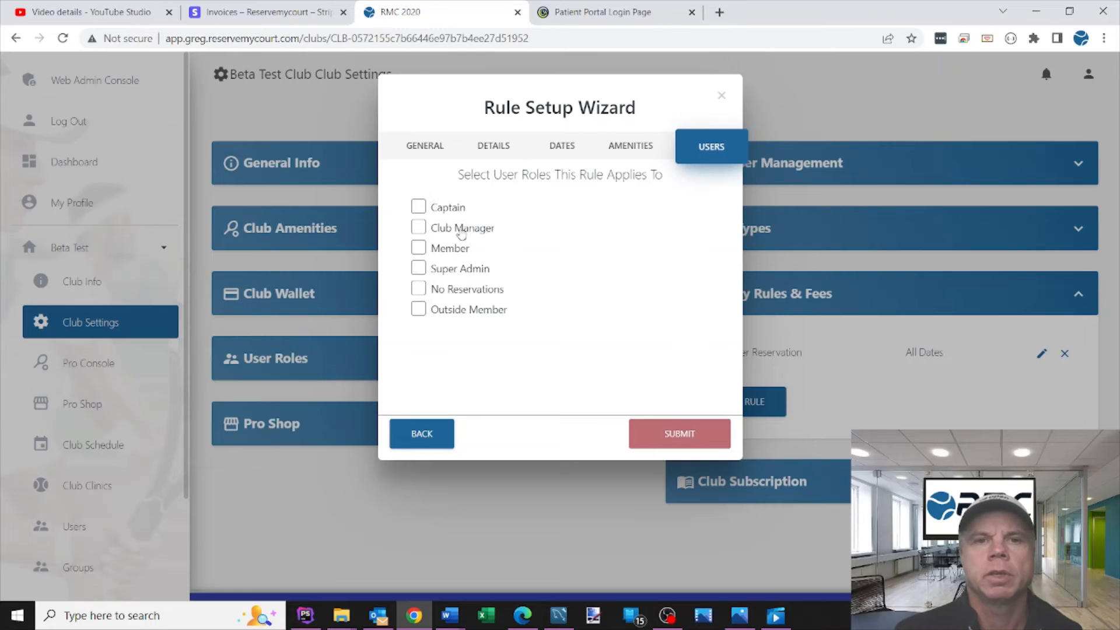
# Step: Apply the minimum-length rule to Captain, Club Manager, Member, Super Admin, No Reservations and Outside Member, and submit it
pyautogui.click(418, 207)
pyautogui.click(418, 227)
pyautogui.click(418, 247)
pyautogui.click(418, 268)
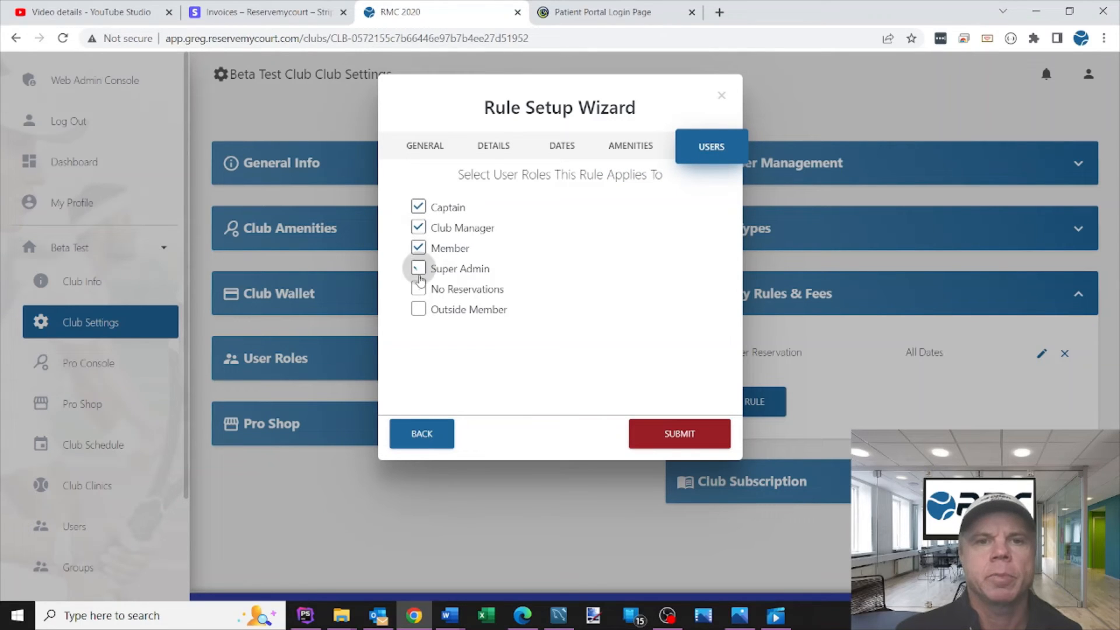
pyautogui.click(419, 288)
pyautogui.click(419, 308)
pyautogui.click(679, 433)
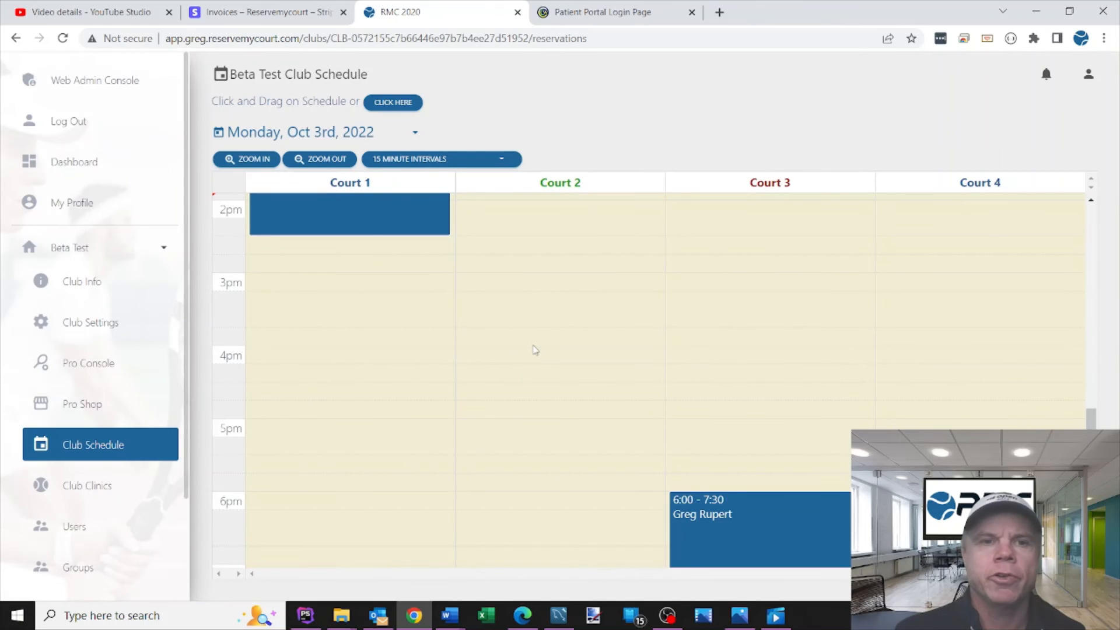
# Step: Draw a test reservation on Court 2 from 5:00 PM in the club schedule, and close its setup without saving
pyautogui.scroll(-2, 1038, 343)
pyautogui.moveTo(1083, 337); pyautogui.dragTo(1083, 361)
pyautogui.moveTo(504, 201); pyautogui.dragTo(508, 309)
pyautogui.click(721, 95)
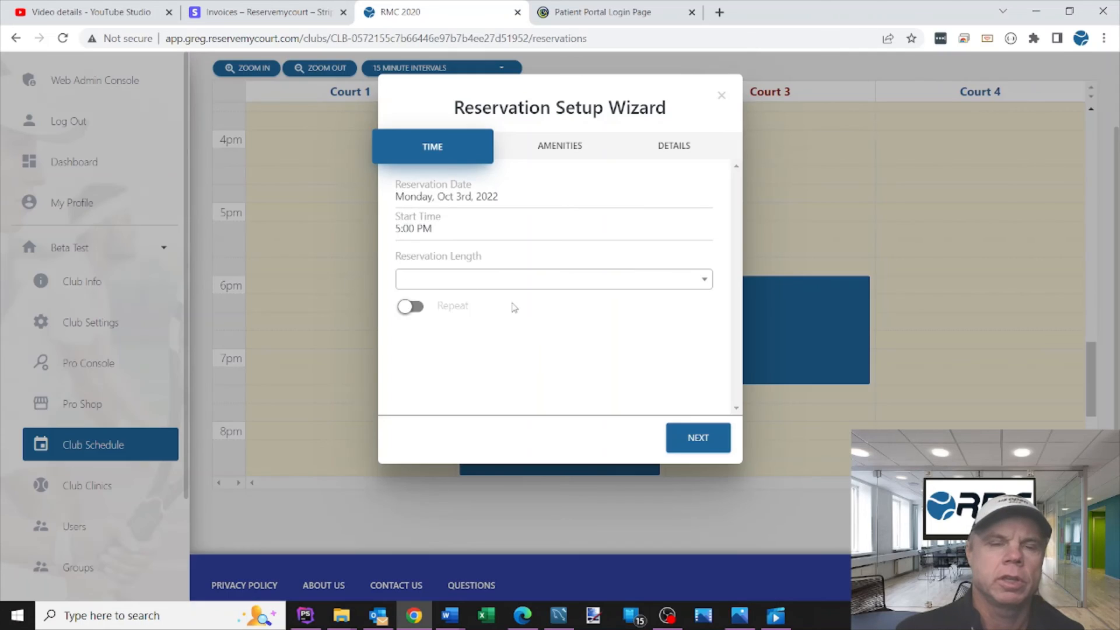
# Step: Choose 1 Hour as the length of the 5:00 PM test reservation, recheck the available lengths, and discard it
pyautogui.click(430, 281)
pyautogui.click(423, 345)
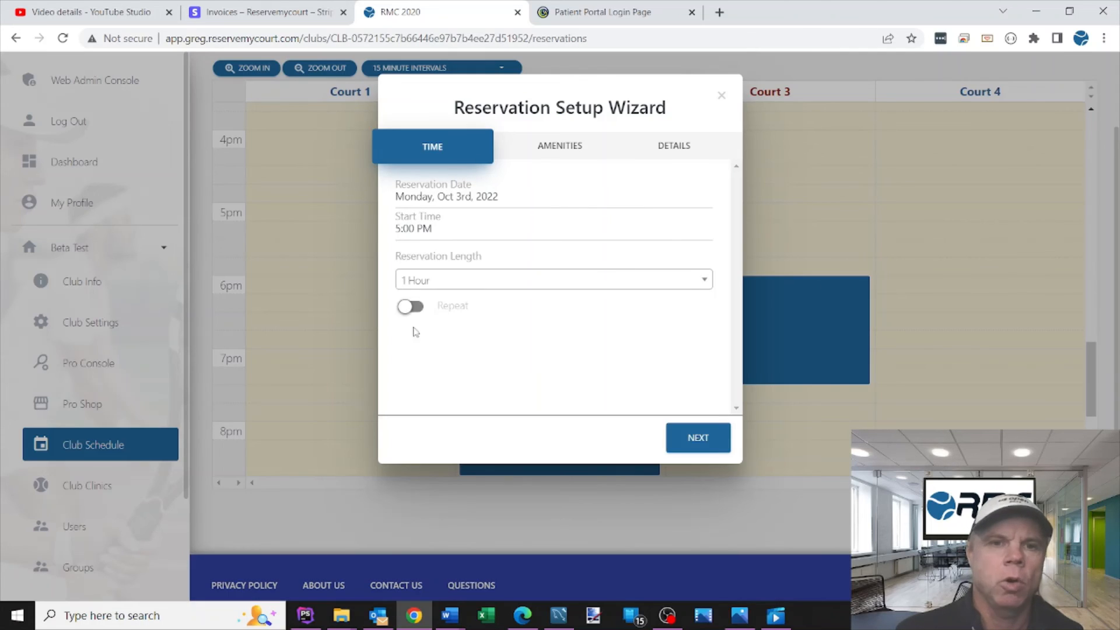
pyautogui.click(433, 279)
pyautogui.click(722, 95)
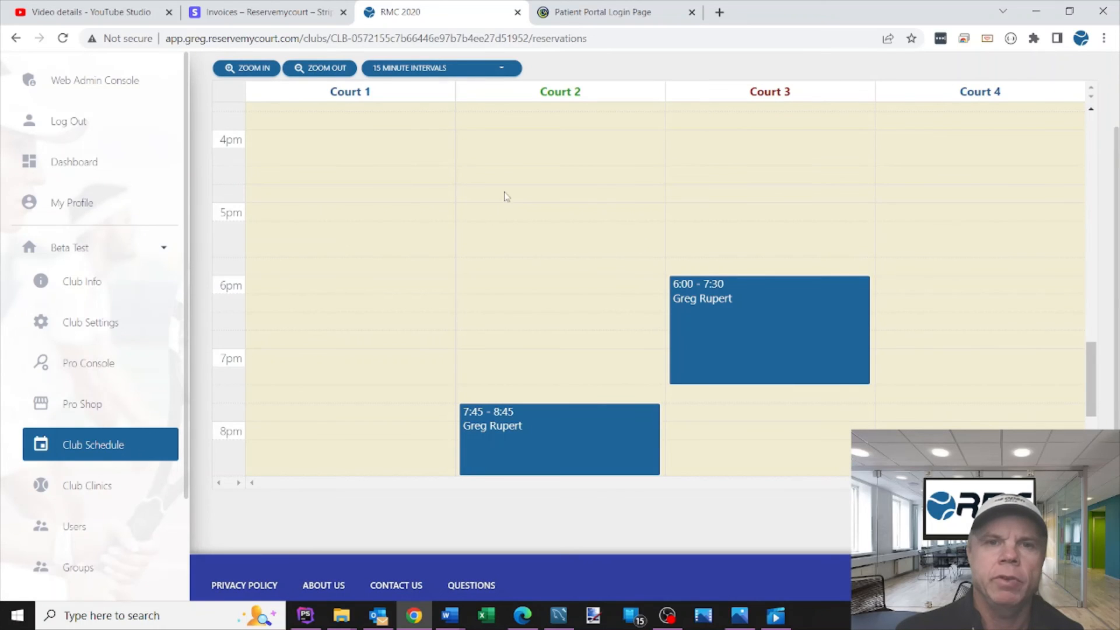
# Step: Draw a 30-minute test reservation on Court 2 from 5:00 to 5:30 PM
pyautogui.click(501, 211)
pyautogui.moveTo(501, 211); pyautogui.dragTo(499, 226)
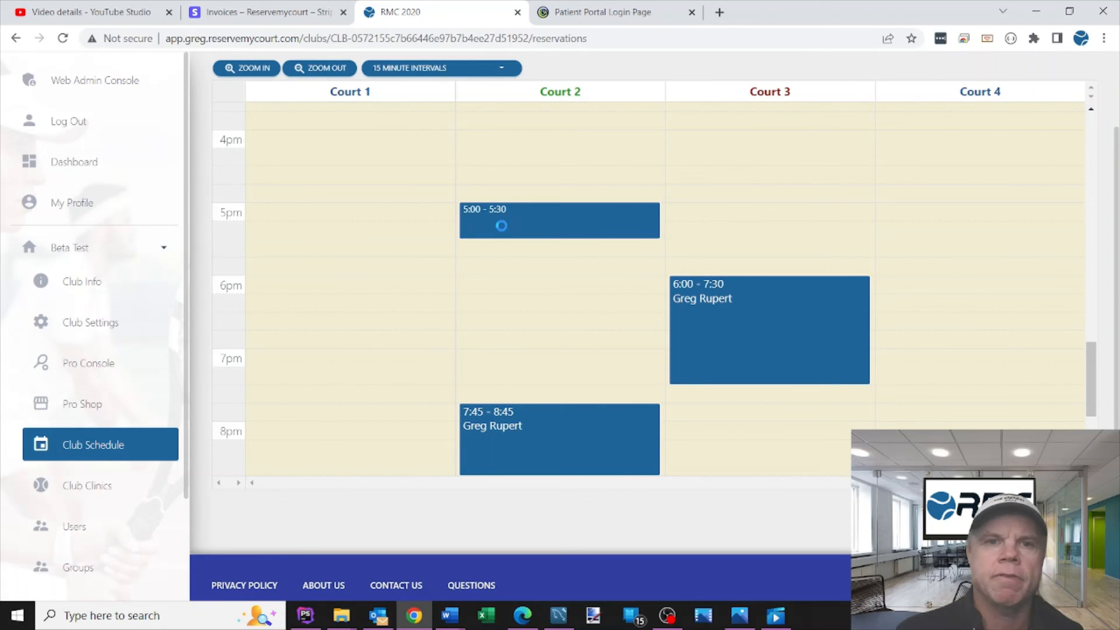